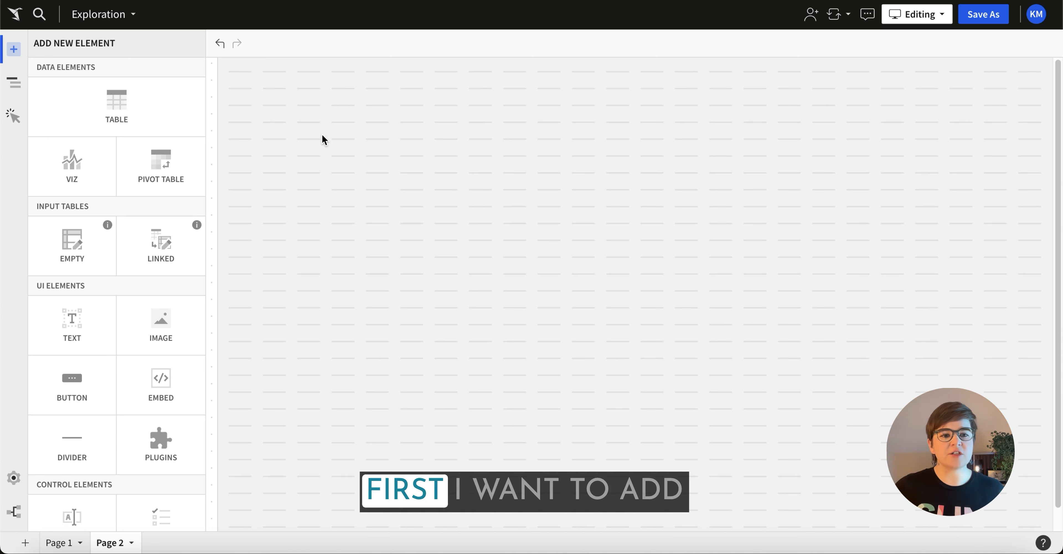
Step: Add a table to Page 2 sourced from PLUGS_ELECTRONICS_HANDS_ON_LAB_DATA in the RETAIL PLUGS_ELECTRONICS schema, with all columns
left_click(154, 97)
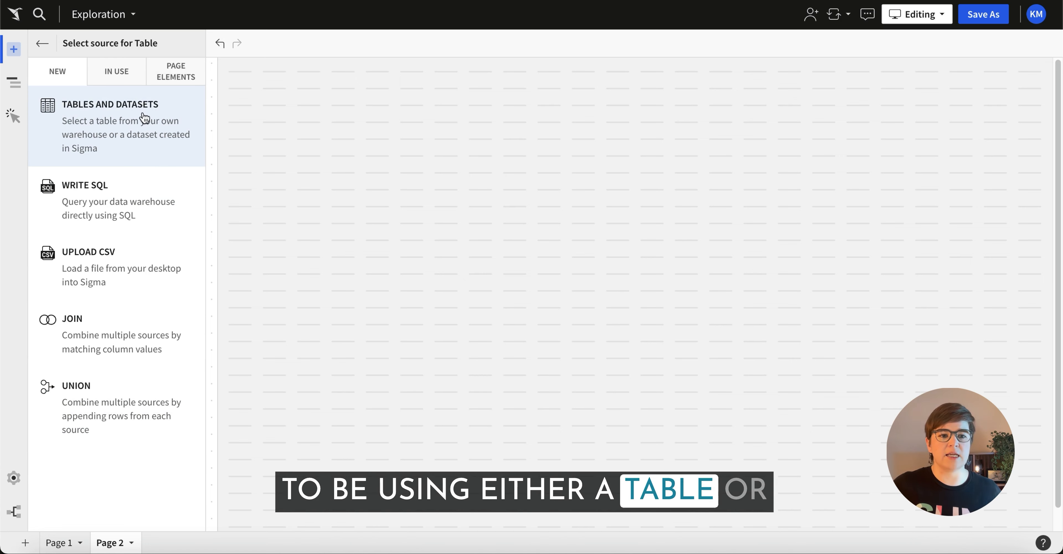
left_click(126, 141)
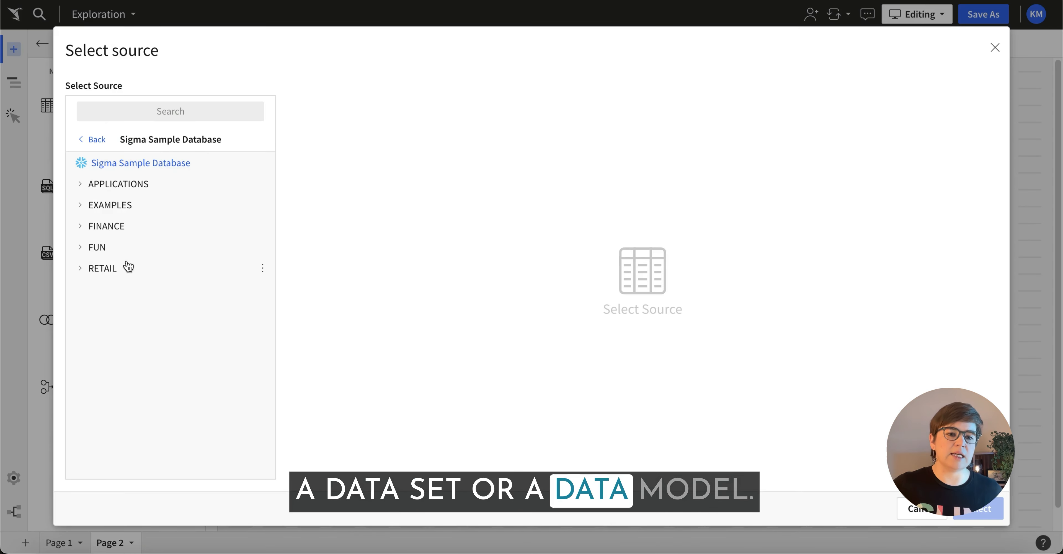
left_click(192, 352)
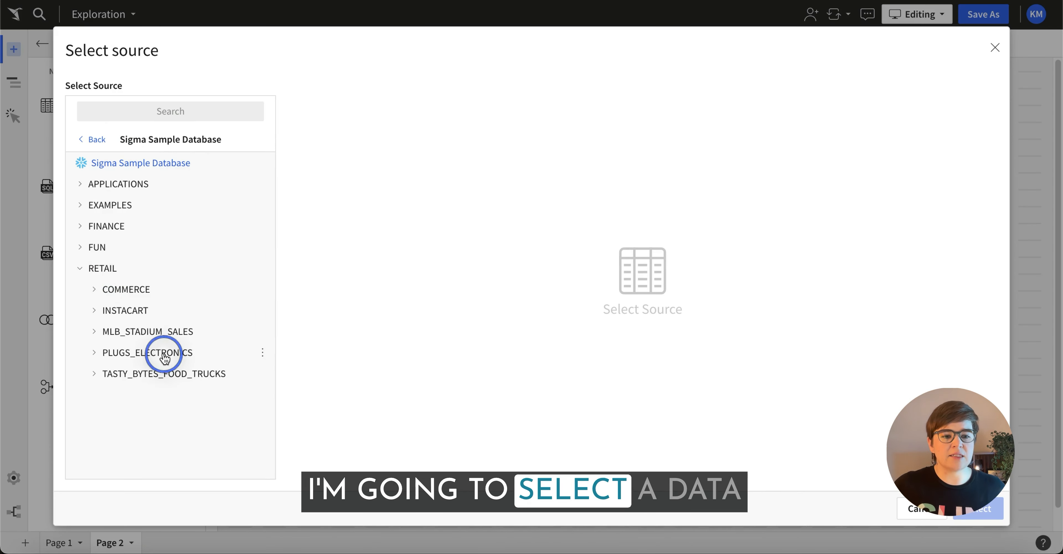
scroll(194, 398, "down", 3)
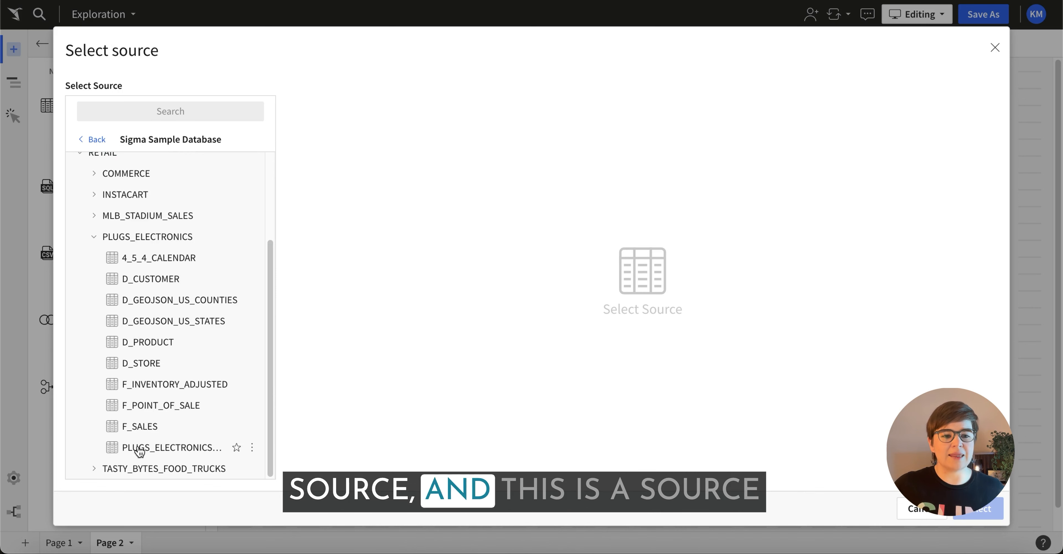
left_click(161, 450)
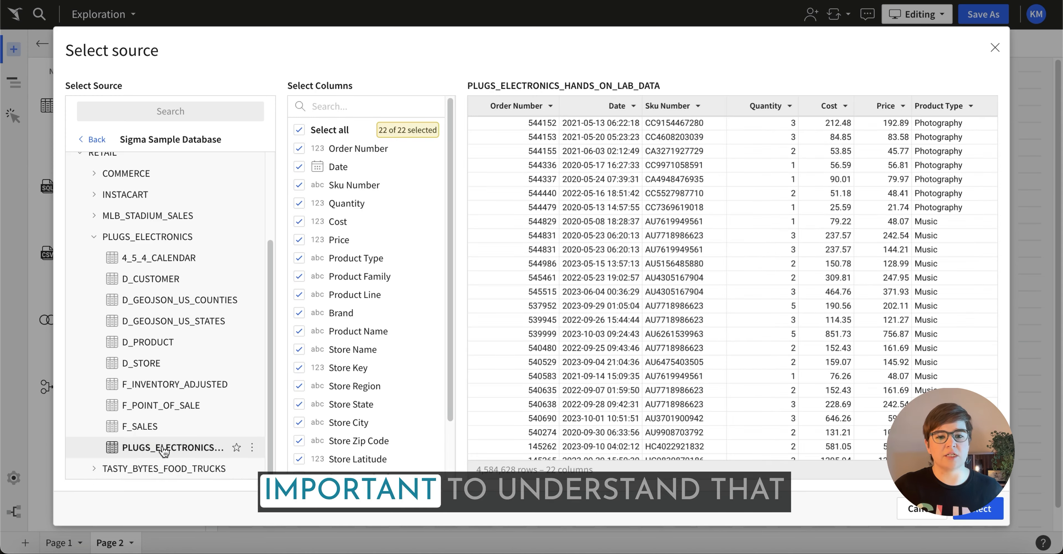
left_click(983, 514)
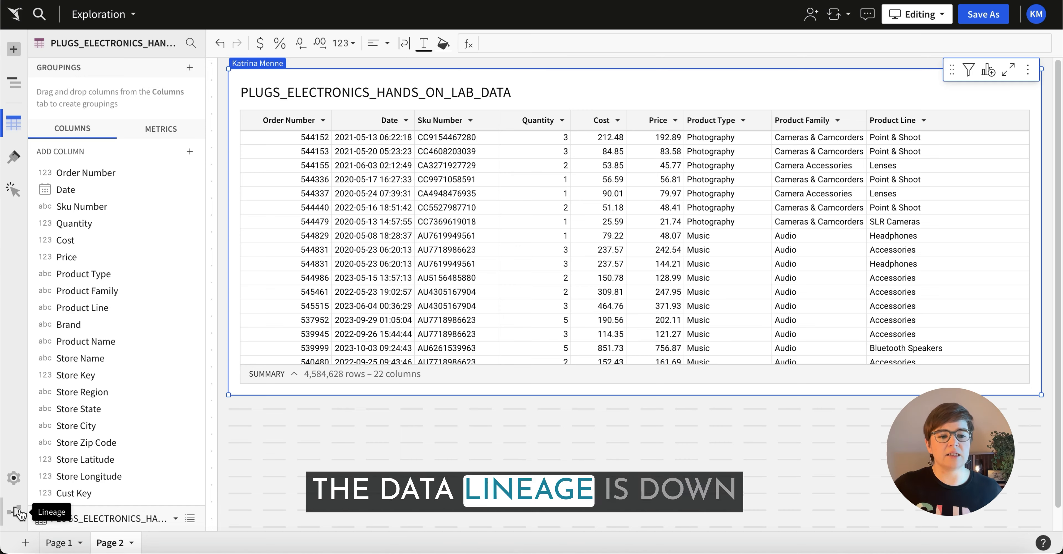
Step: Inspect the source table and the Page 2 table in the workbook's data lineage, and return to the table element
left_click(19, 513)
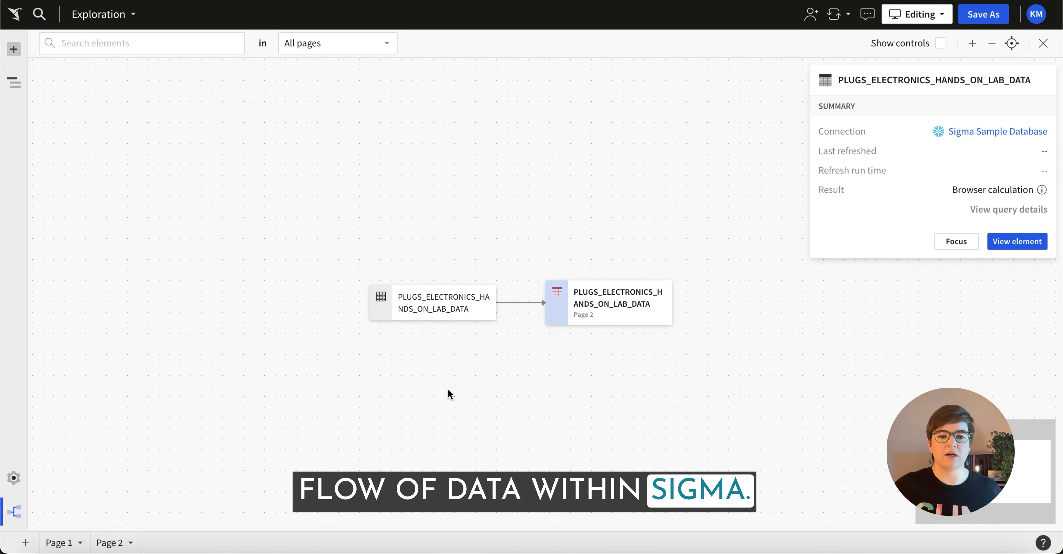
left_click(404, 305)
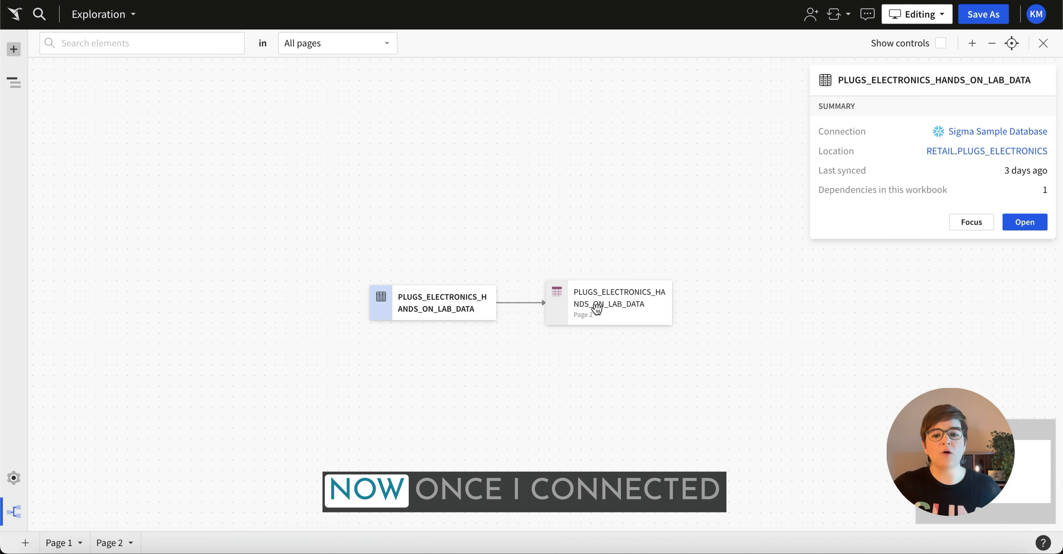
left_click(655, 308)
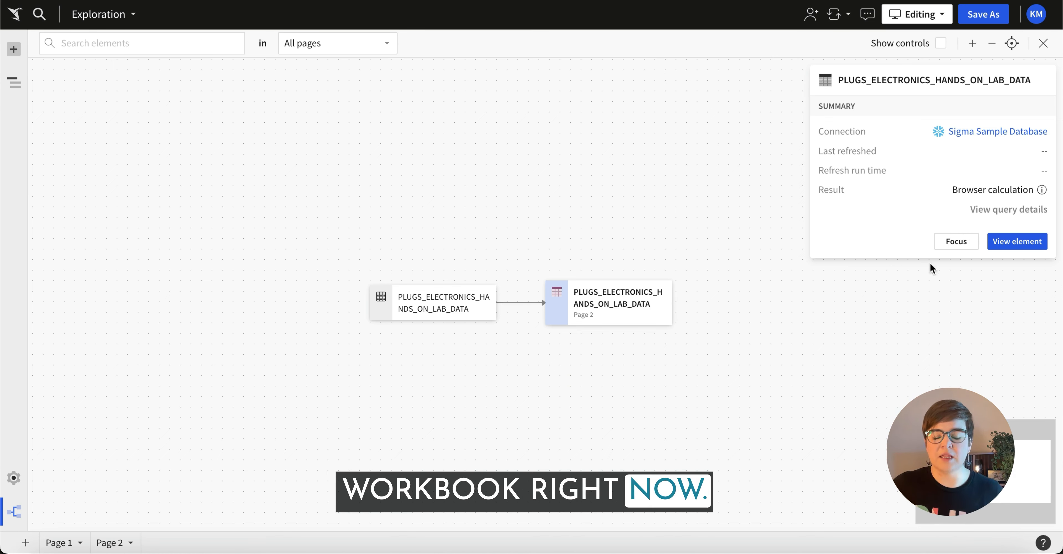
left_click(1013, 240)
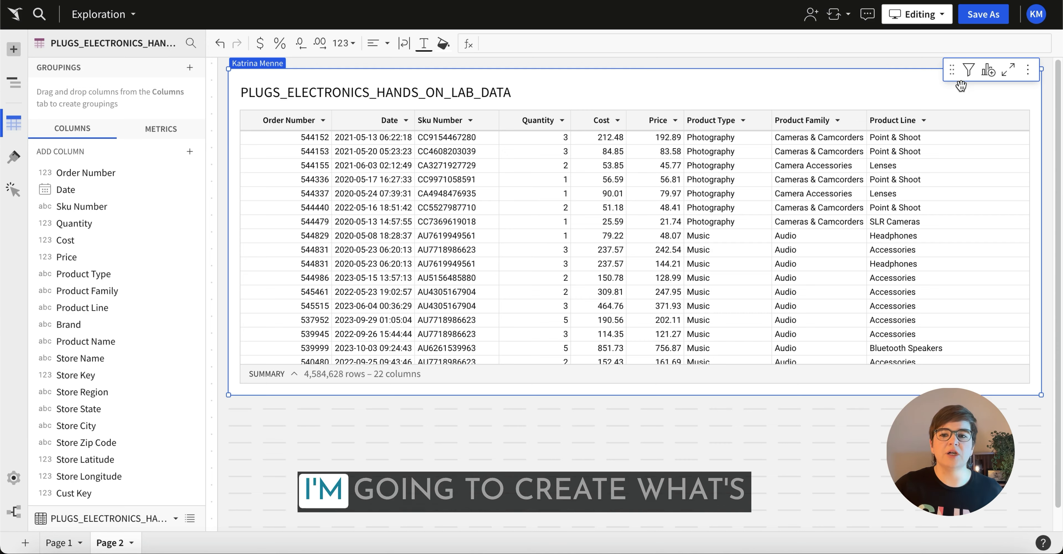
Step: Create a child bar chart from the Page 2 table with Price on the y-axis and Product Type on the x-axis
left_click(988, 71)
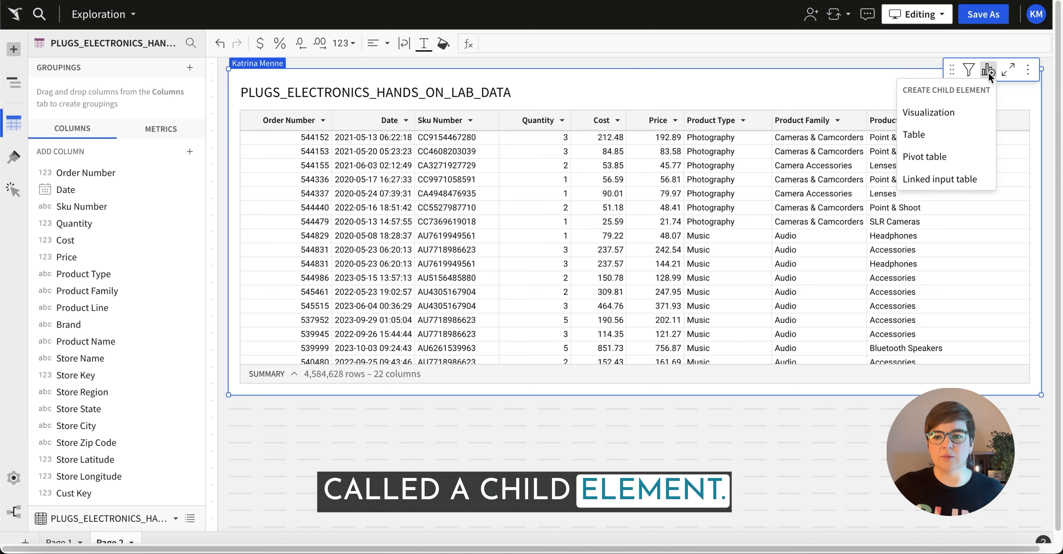
left_click(949, 113)
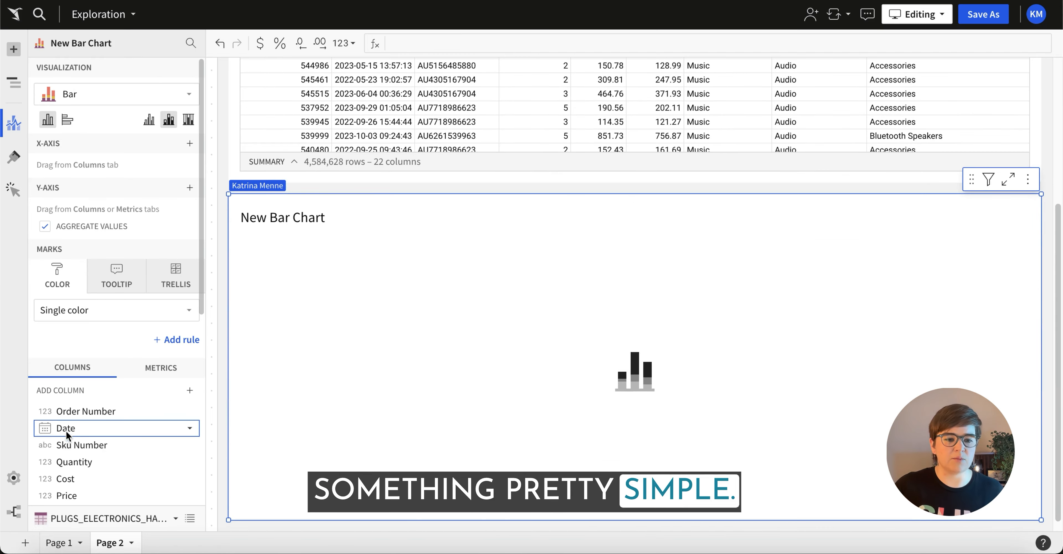
left_click_drag(71, 496, 81, 193)
left_click(189, 145)
type("prod")
left_click(237, 226)
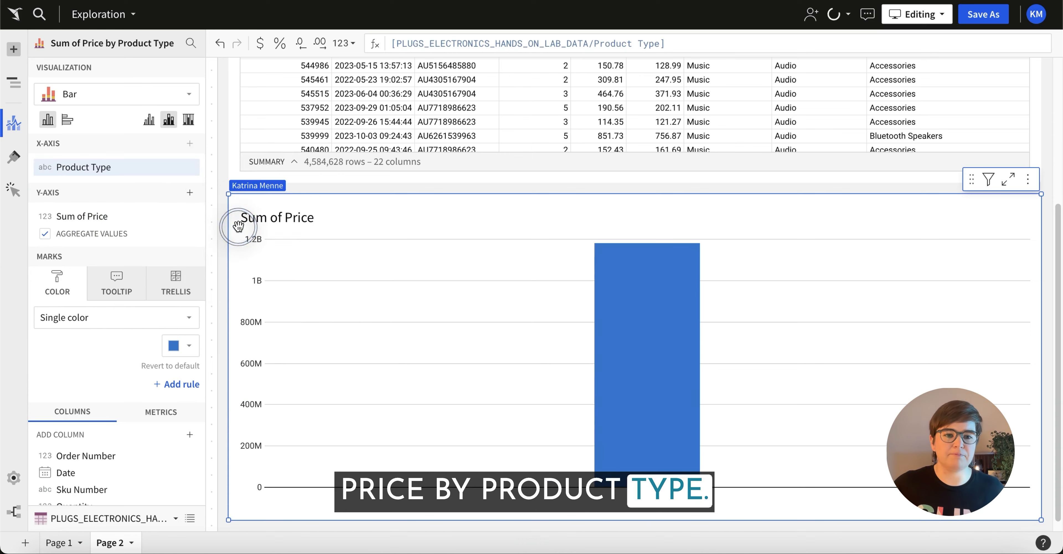
Step: Examine how the data lineage links the PLUGS_ELECTRONICS_HANDS_ON_LAB_DATA source, the Page 2 table and its child bar chart
left_click(13, 512)
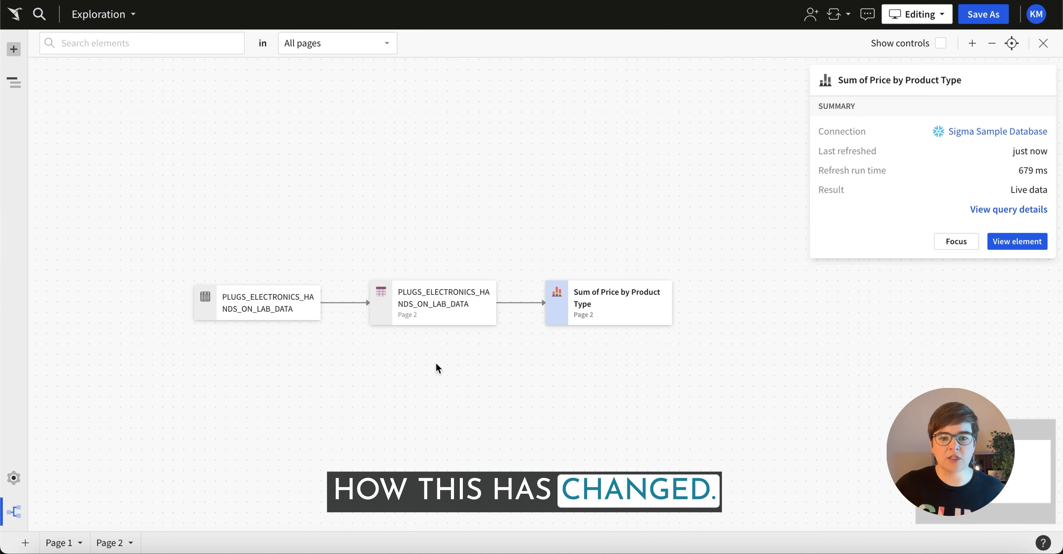
left_click(616, 310)
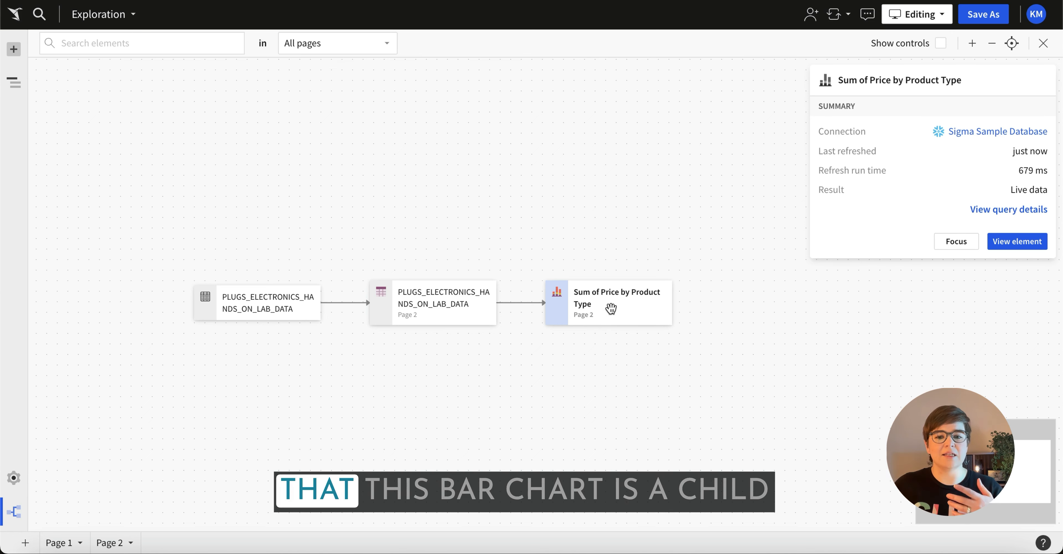
left_click(427, 307)
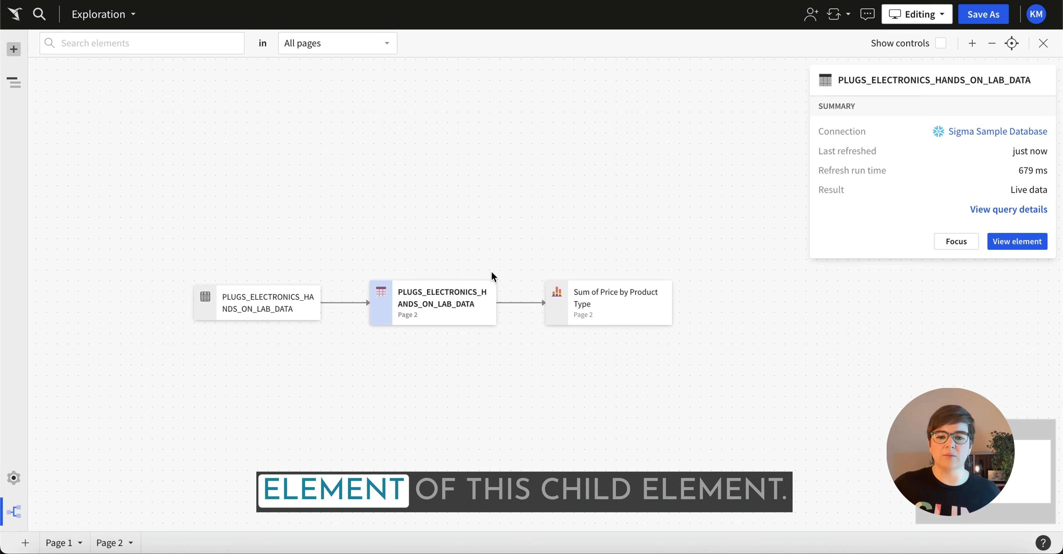
left_click(604, 304)
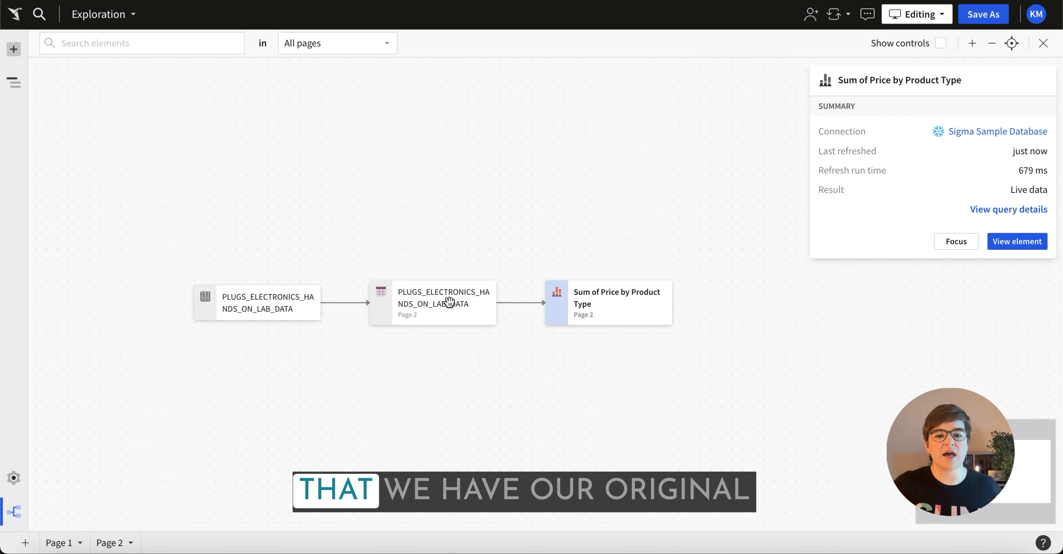
left_click(297, 307)
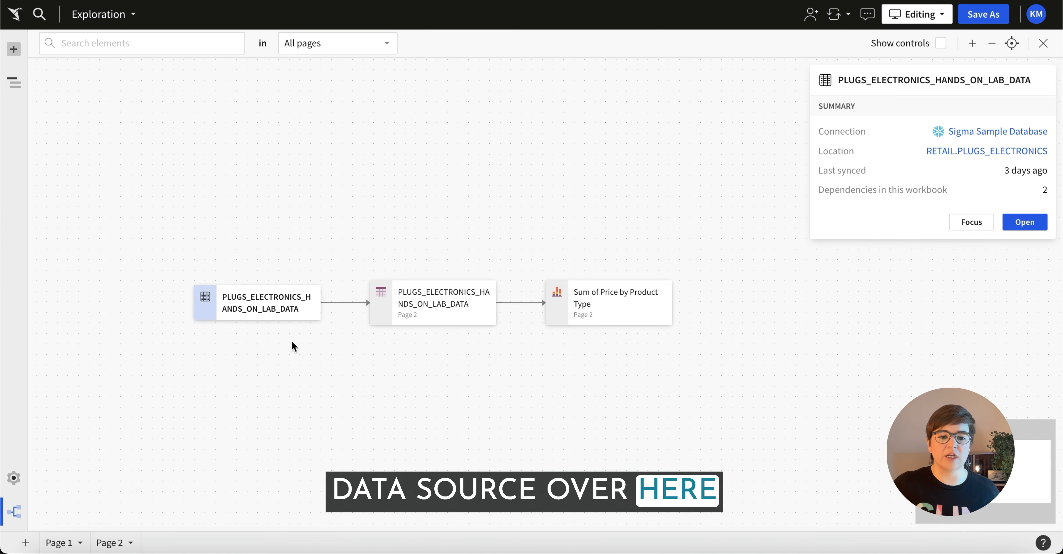
left_click(428, 307)
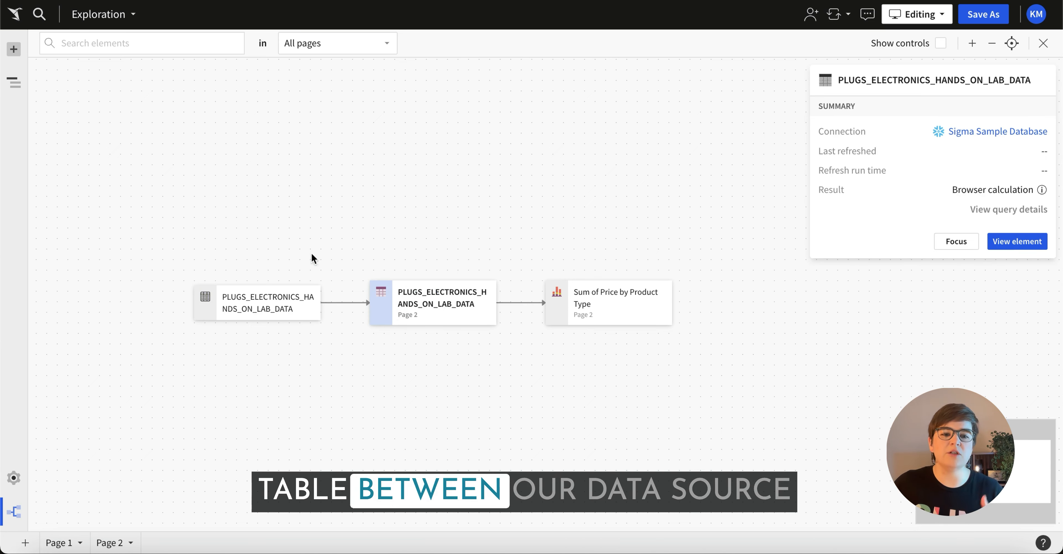
left_click(254, 300)
left_click(589, 308)
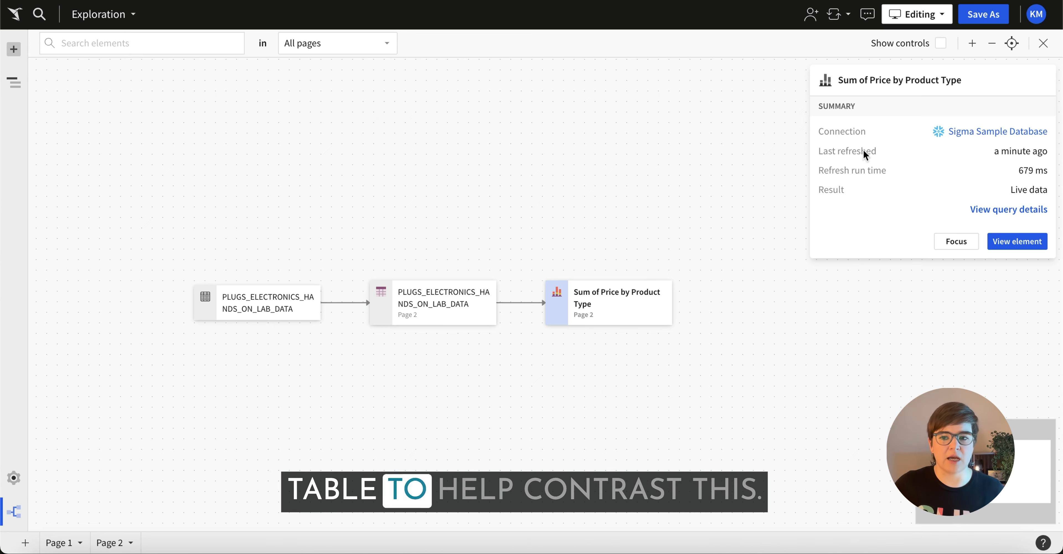
Step: Add a bar chart to Page 1 directly from the RETAIL table MLB_STADIUM_SALES_HANDS_ON_LAB, with Product Type on the x-axis and Revenue on the y-axis
left_click(55, 543)
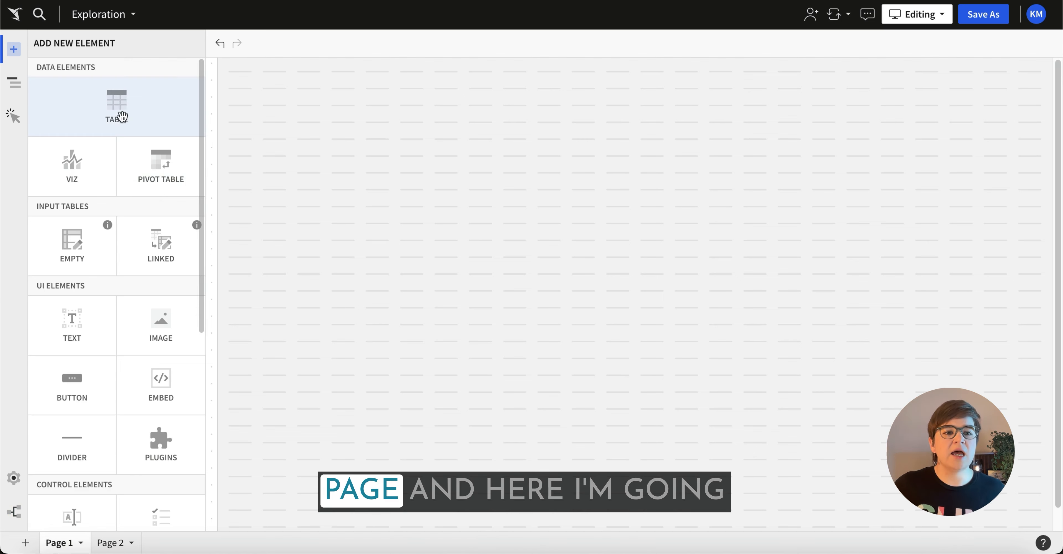
left_click(72, 165)
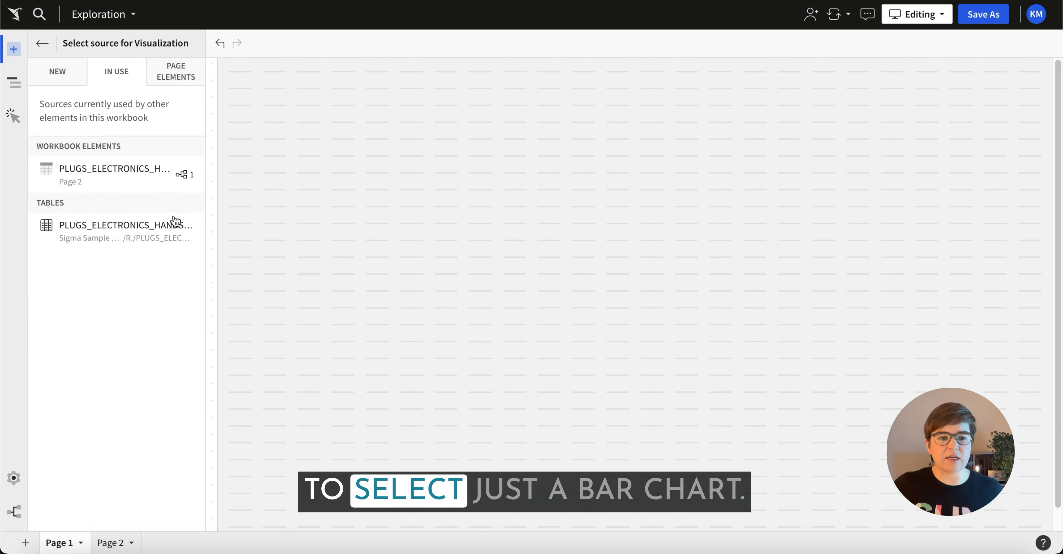
left_click(61, 75)
left_click(135, 137)
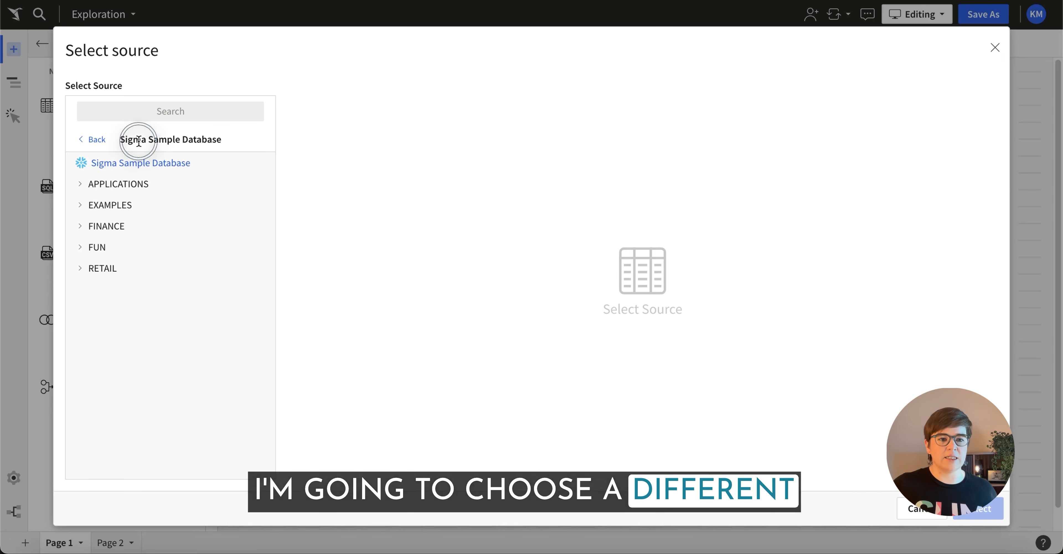
left_click(102, 268)
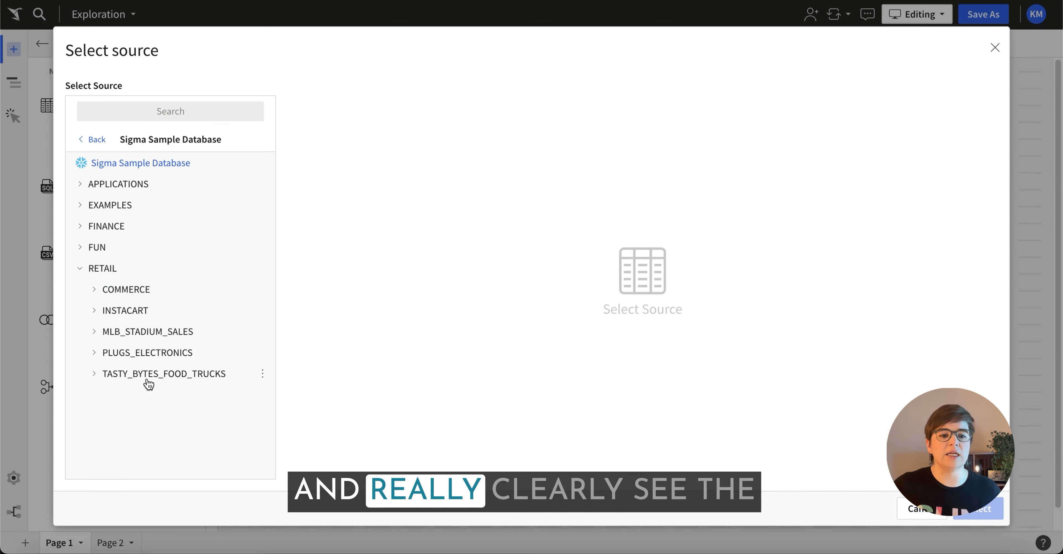
left_click(140, 332)
scroll(178, 404, "down", 2)
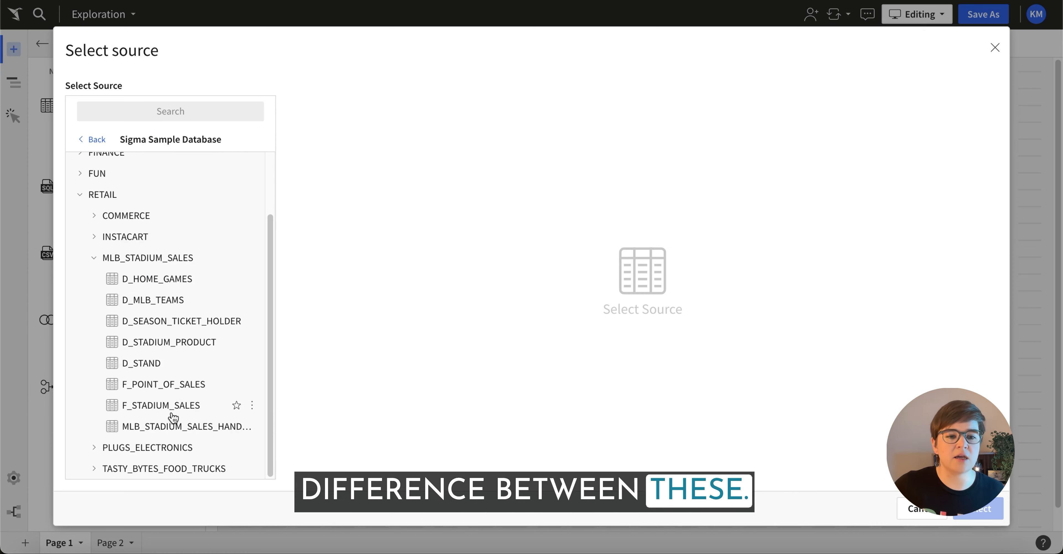
left_click(163, 427)
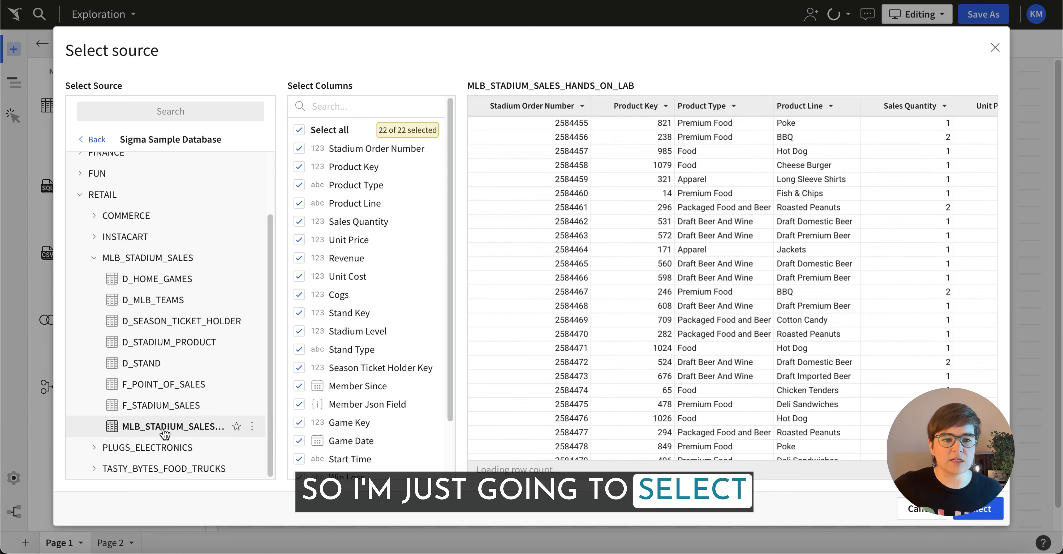
left_click(987, 511)
left_click_drag(84, 446, 83, 161)
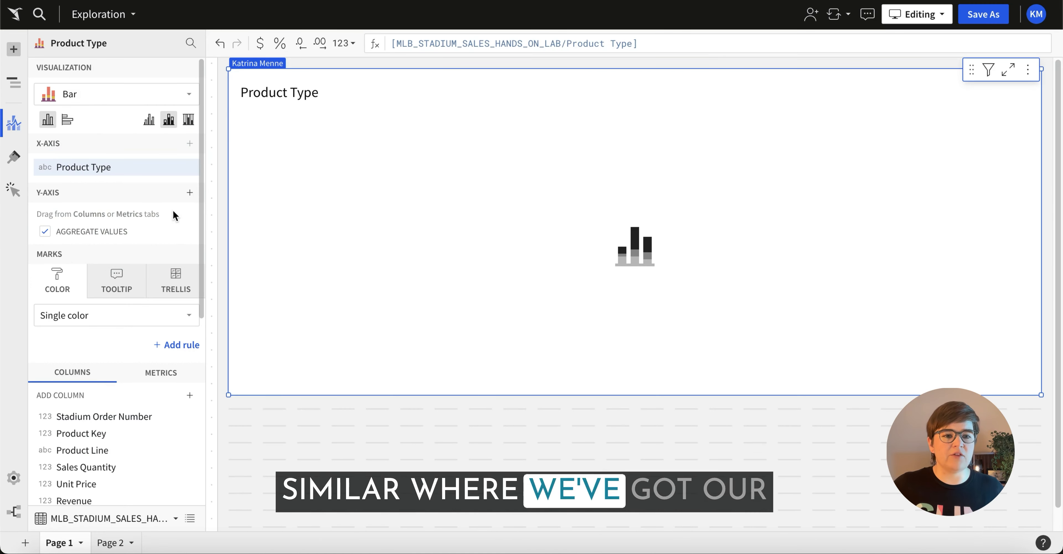
left_click_drag(75, 501, 71, 209)
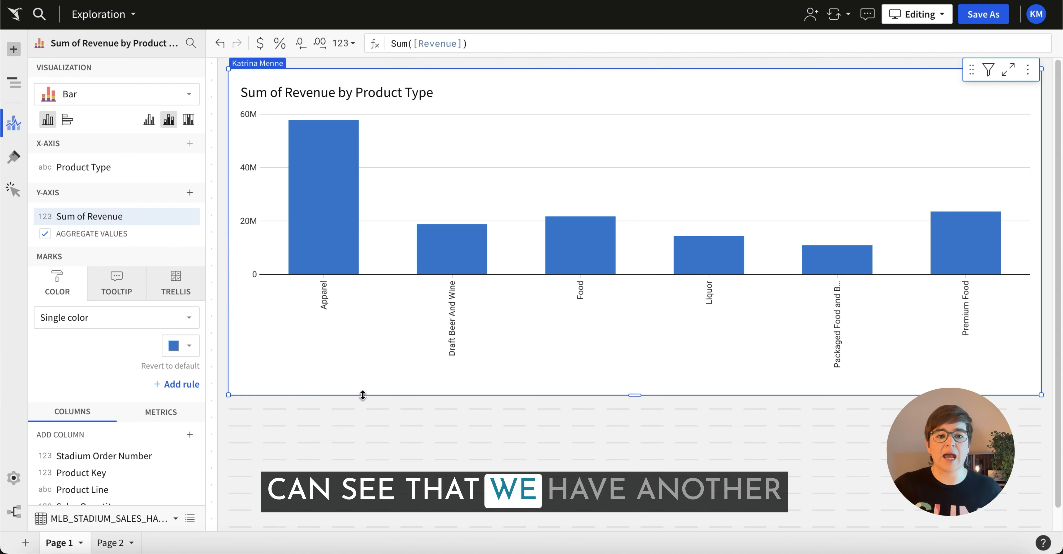
Step: Compare in the data lineage the stadium sales chart's direct source connection with the Plugs Electronics chart's path through its parent table
left_click(14, 512)
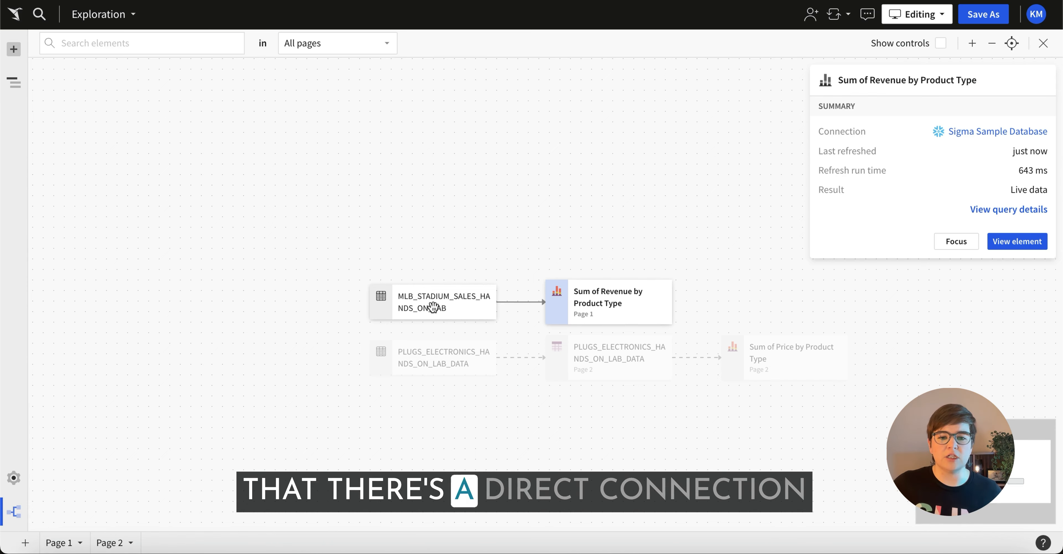
left_click(459, 291)
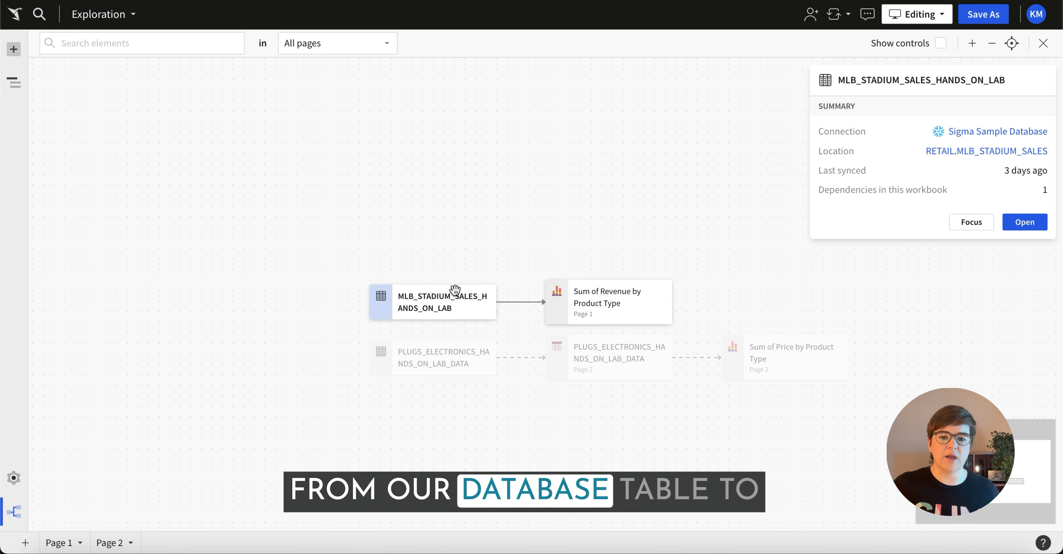
left_click(618, 300)
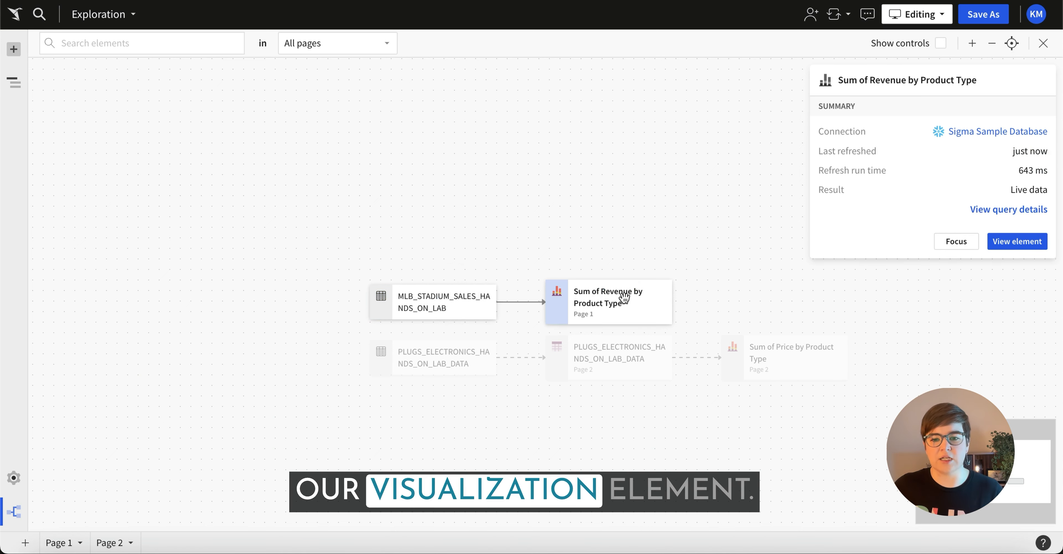
left_click(600, 354)
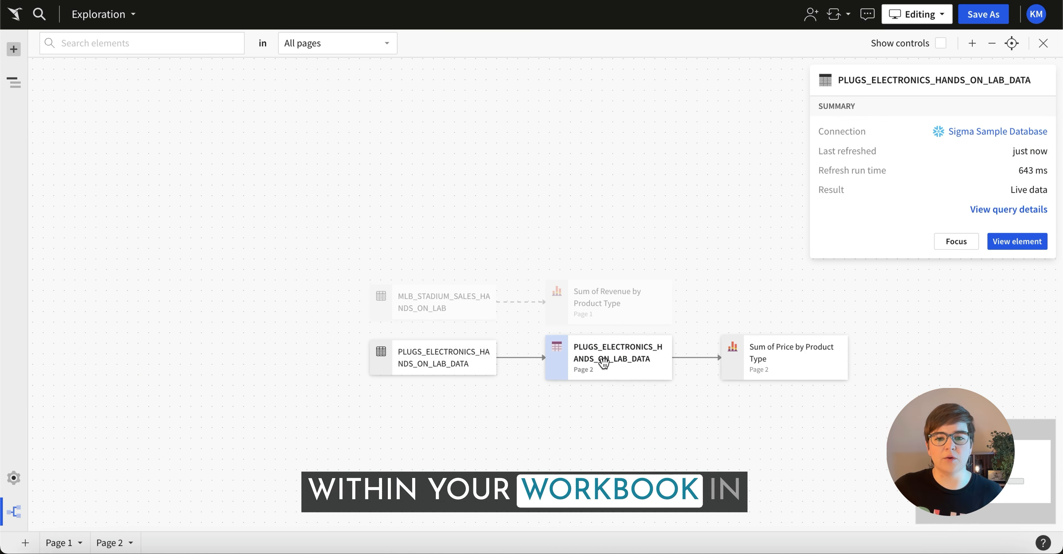
left_click(605, 310)
left_click(449, 292)
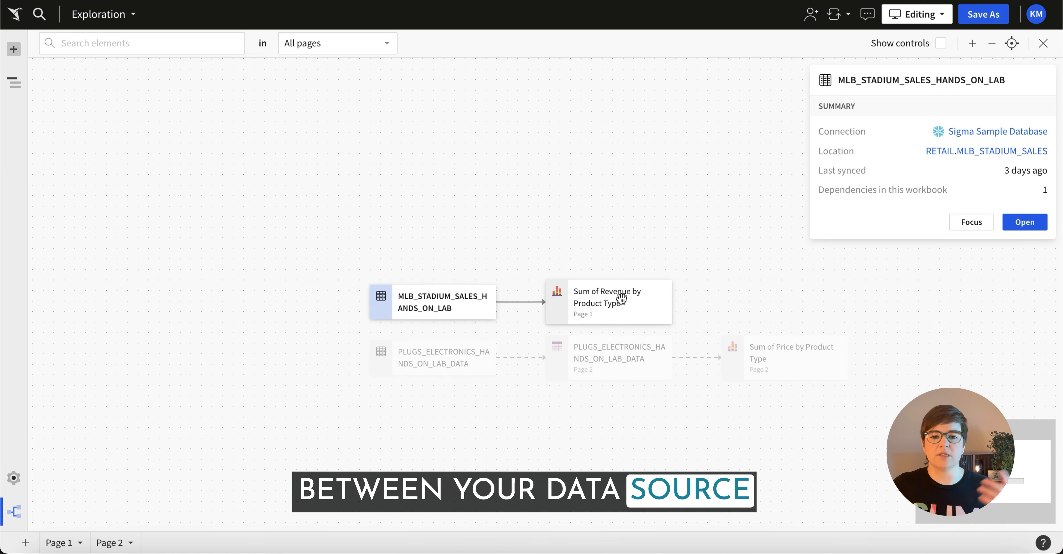
left_click(621, 299)
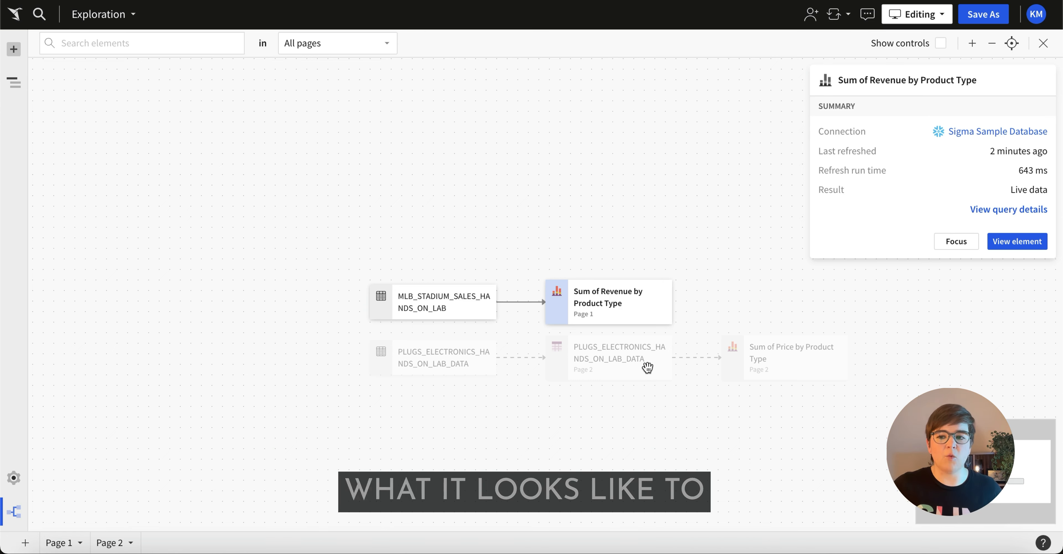
left_click(647, 367)
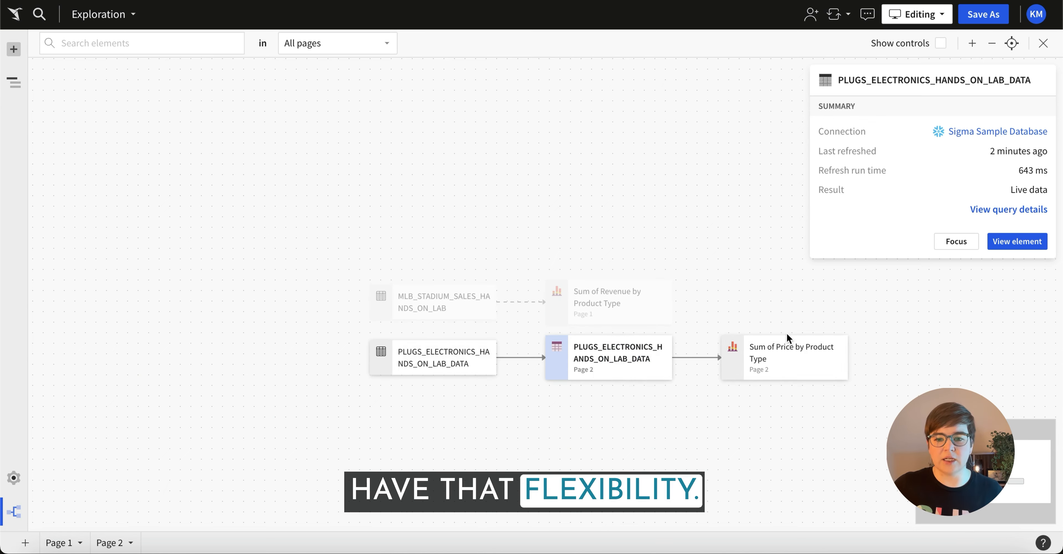
Step: Filter the Page 2 table to Photography in Product Type, check how the child bar chart responds, and undo the filter
left_click(1007, 242)
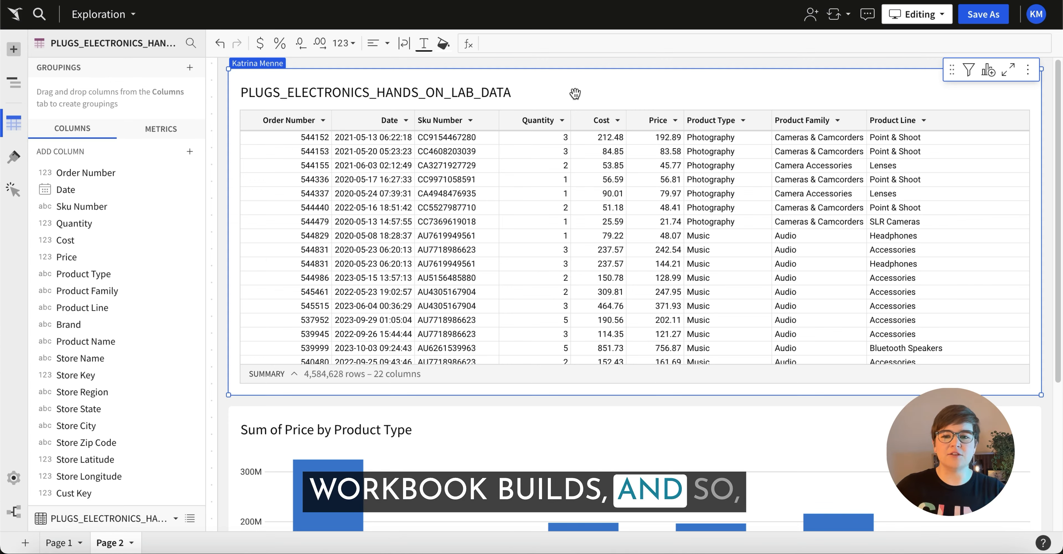
right_click(723, 153)
left_click(770, 167)
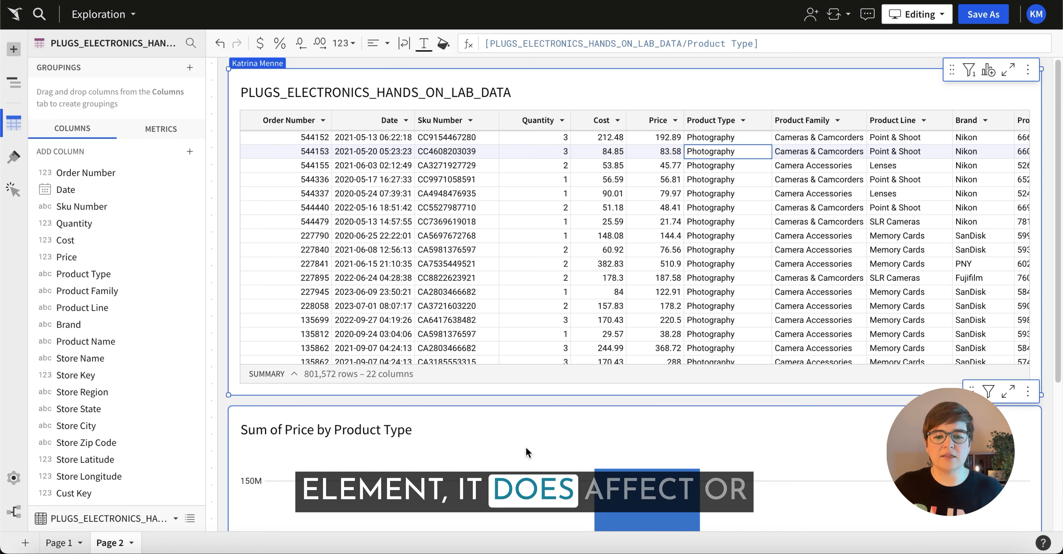
scroll(531, 433, "down", 5)
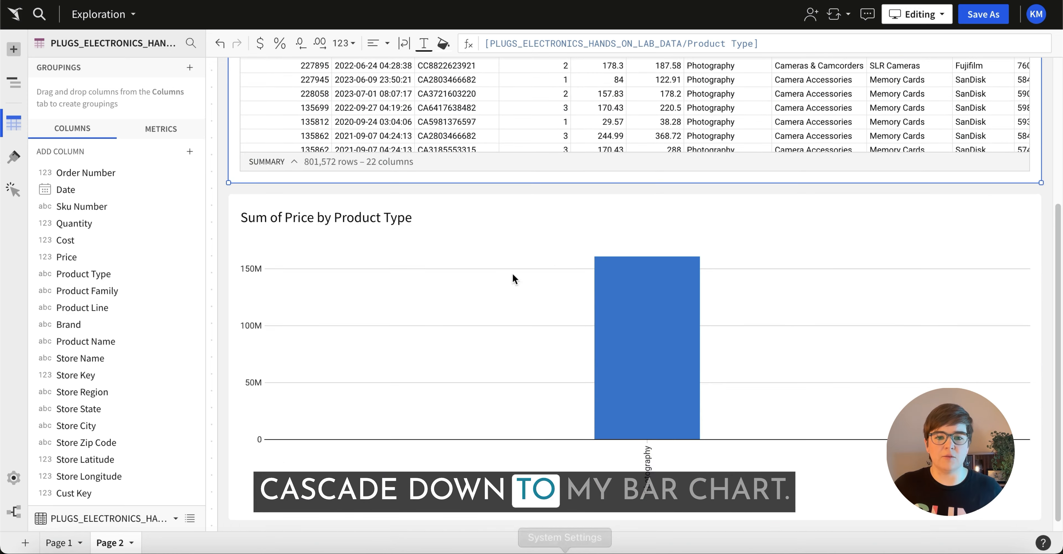
scroll(526, 434, "up", 5)
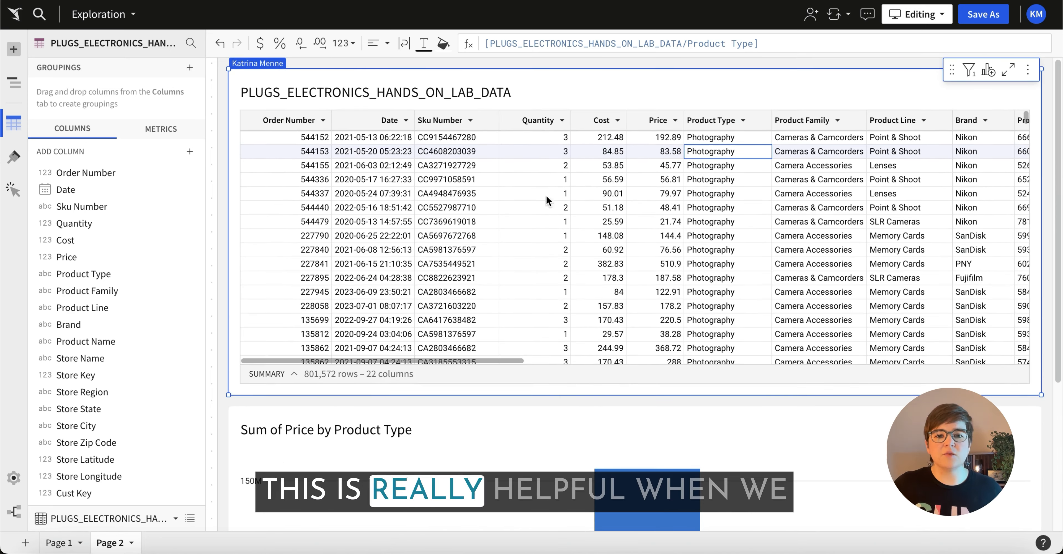
left_click(217, 45)
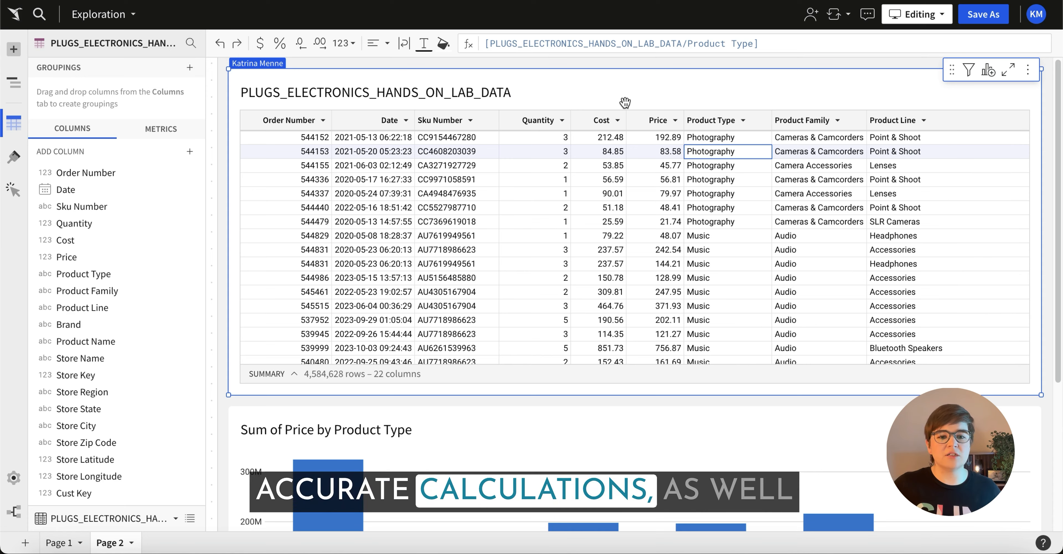
Step: Format the Page 2 table's Price column as currency and group the table by Product Type with a sum of Price calculation
left_click(660, 122)
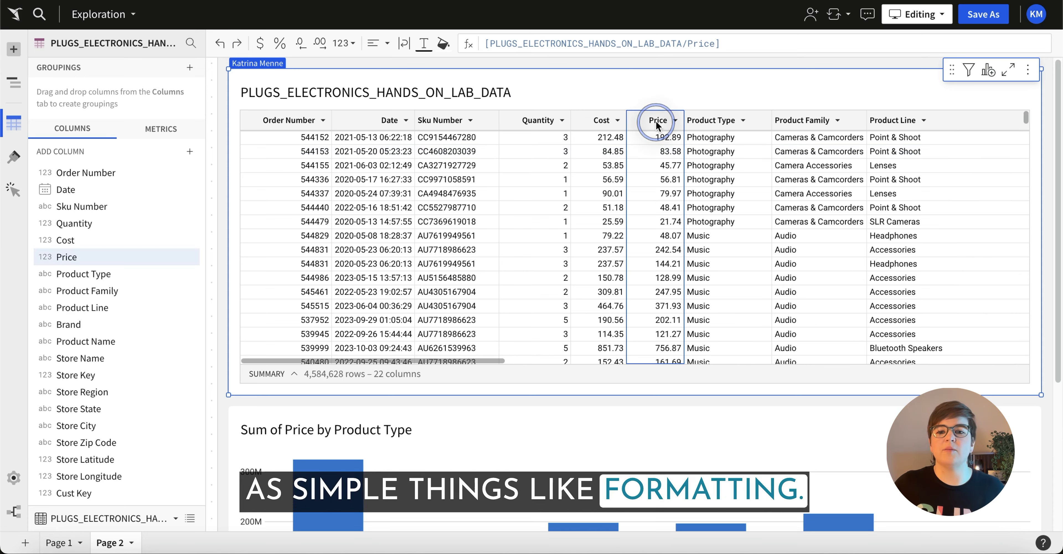
left_click(260, 43)
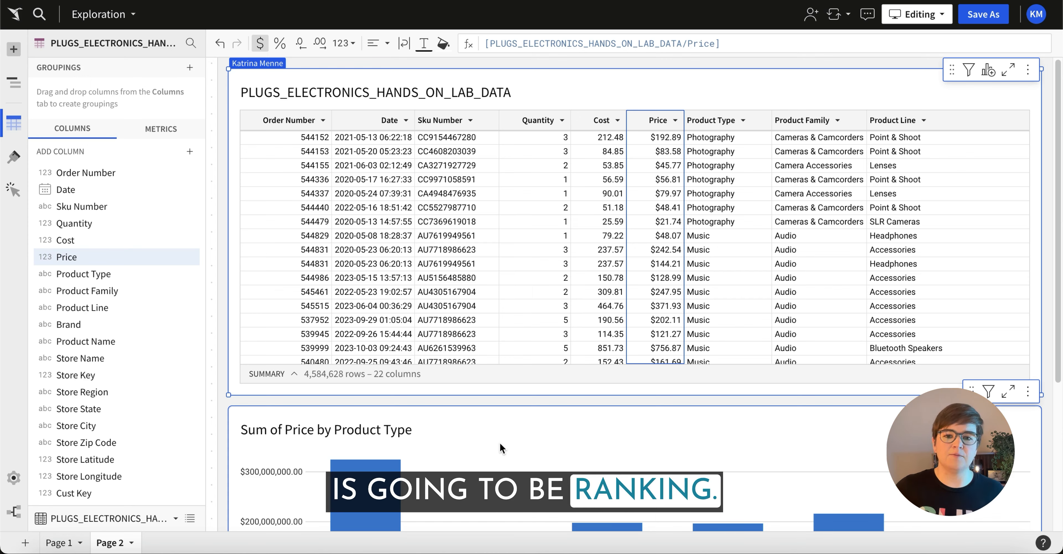
left_click(713, 124)
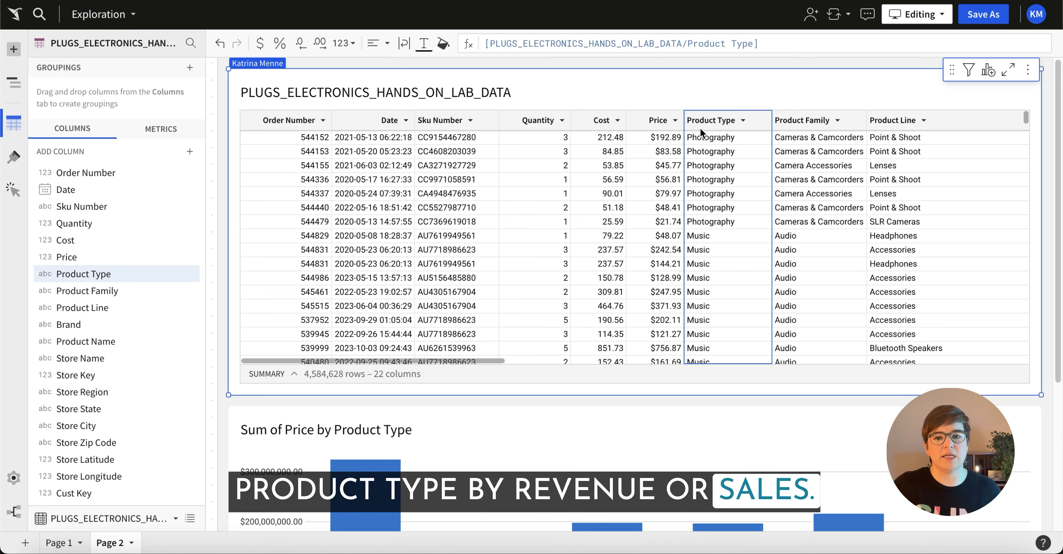
left_click_drag(71, 273, 110, 97)
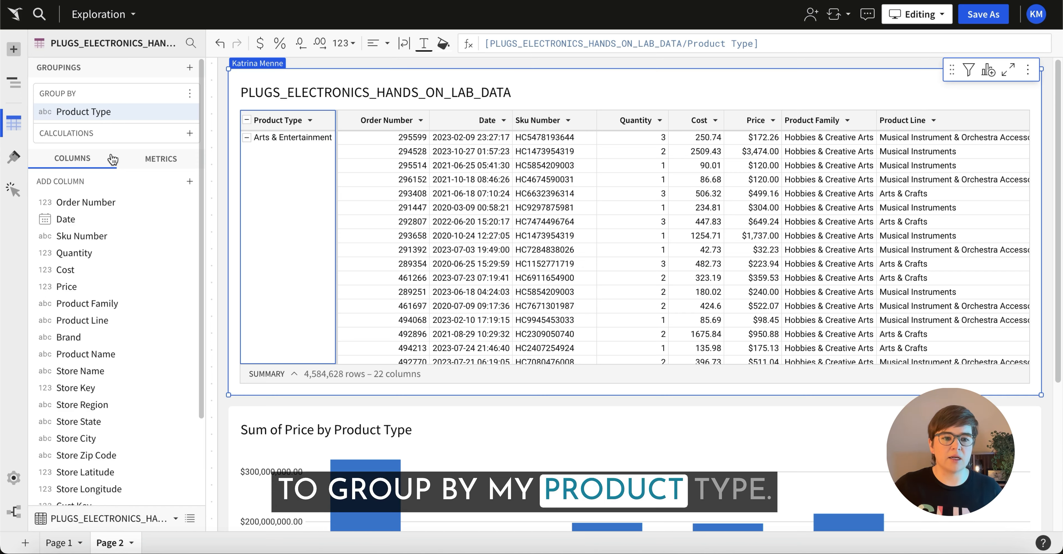
left_click_drag(83, 284, 74, 136)
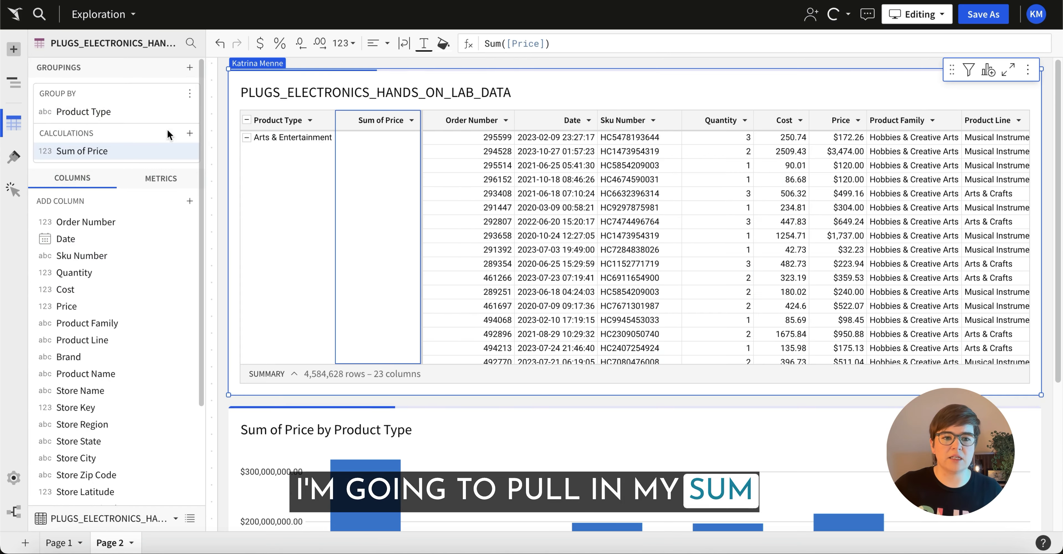
Step: Add the grouping calculation Rank([Sum of Price], "desc") and collapse the table to one row per Product Type
left_click(192, 134)
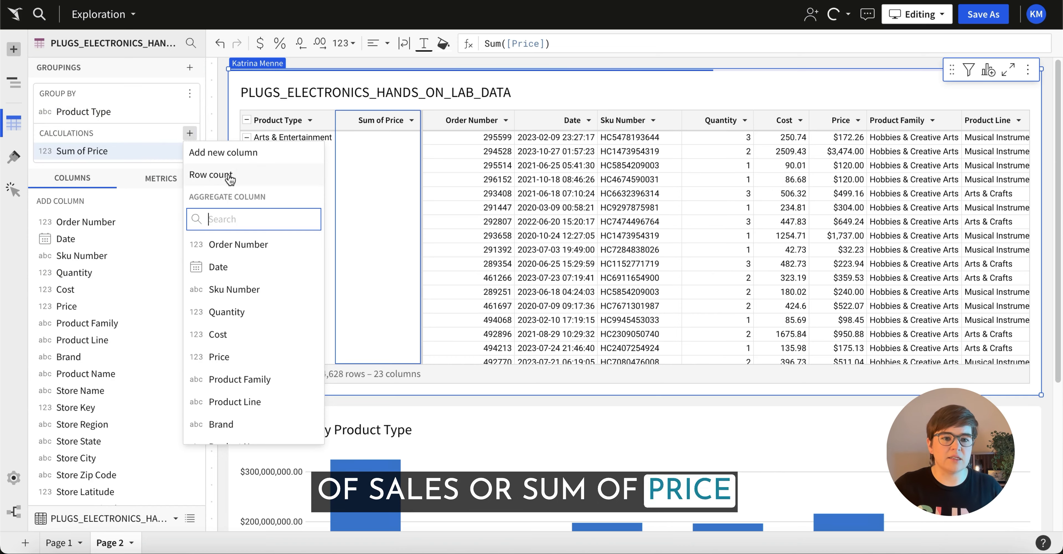
left_click(248, 155)
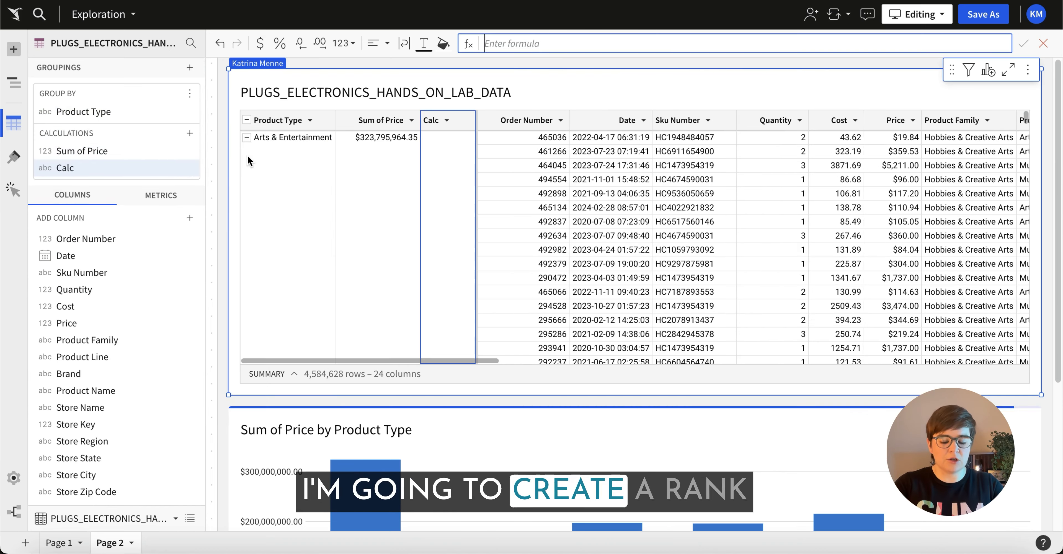
type("rank")
key("Tab")
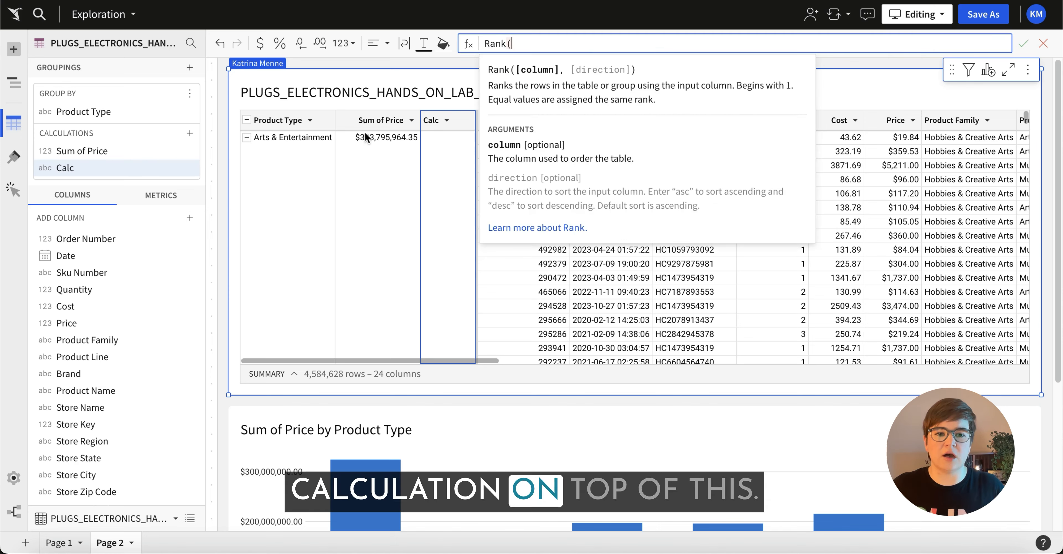
left_click(377, 119)
type(", \"desc\")")
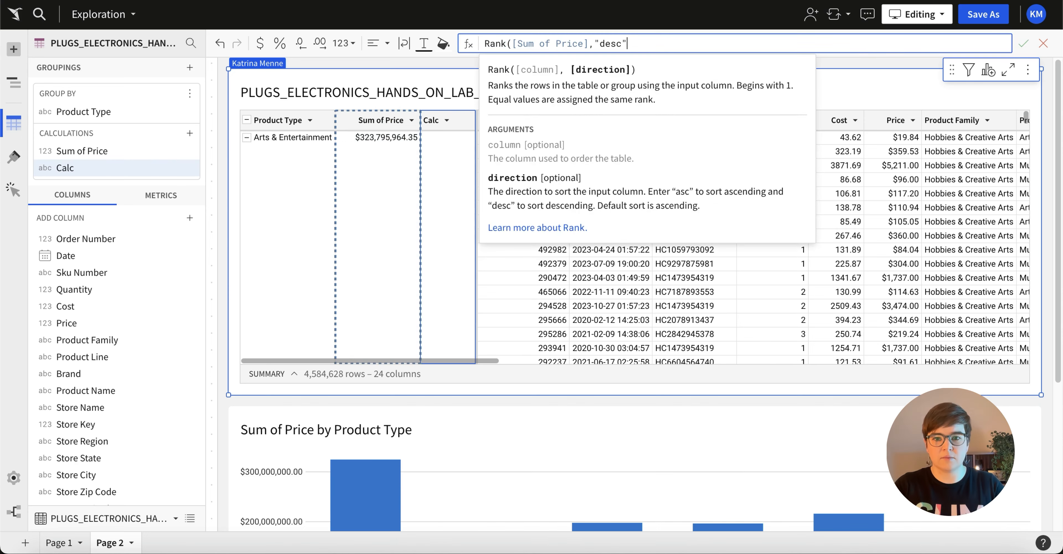
key("Return")
left_click(246, 120)
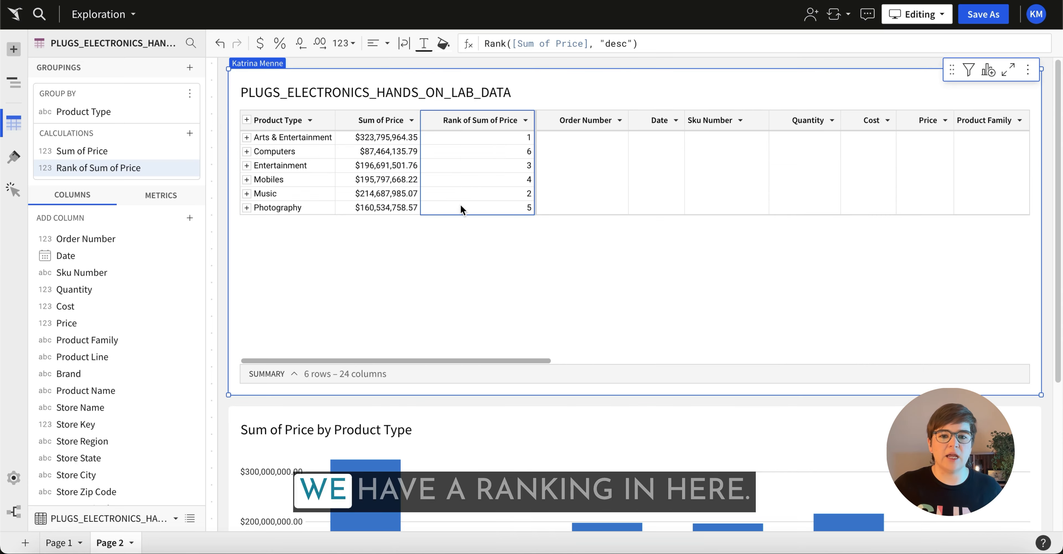
left_click(320, 139)
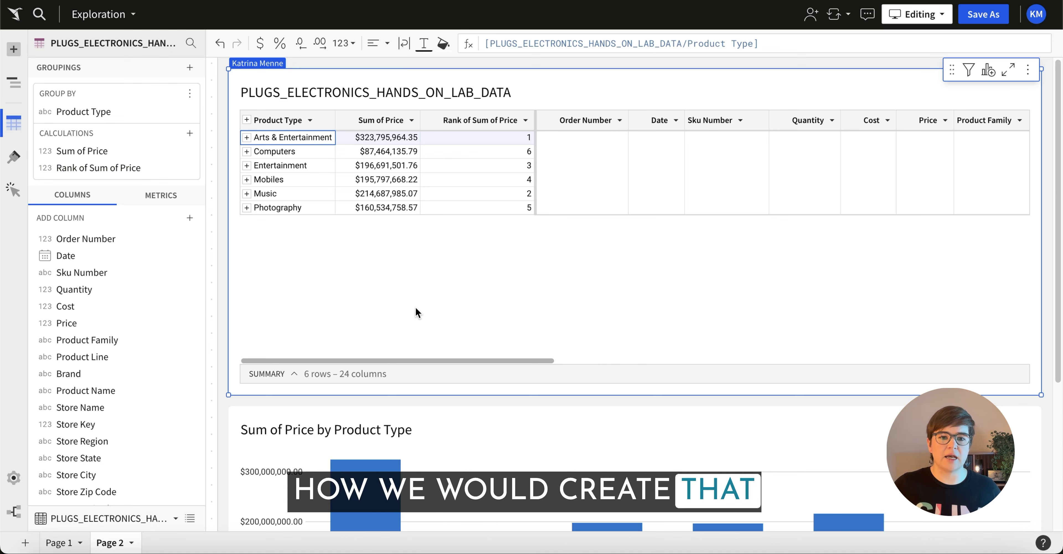
Step: Add a calculated column Rank(Sum([Revenue]), "desc") to the stadium sales bar chart on Page 1
left_click(17, 515)
left_click(565, 249)
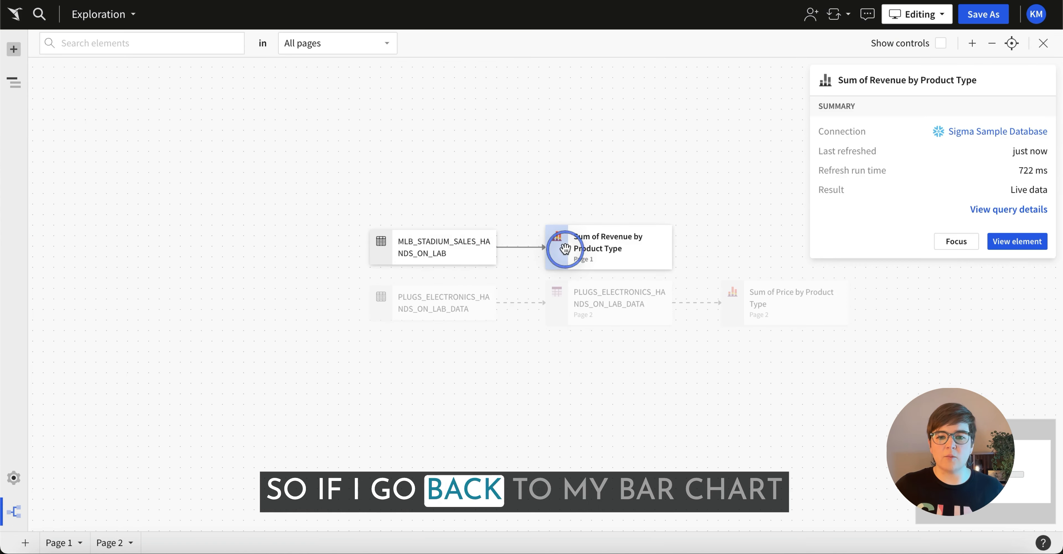
left_click(1016, 241)
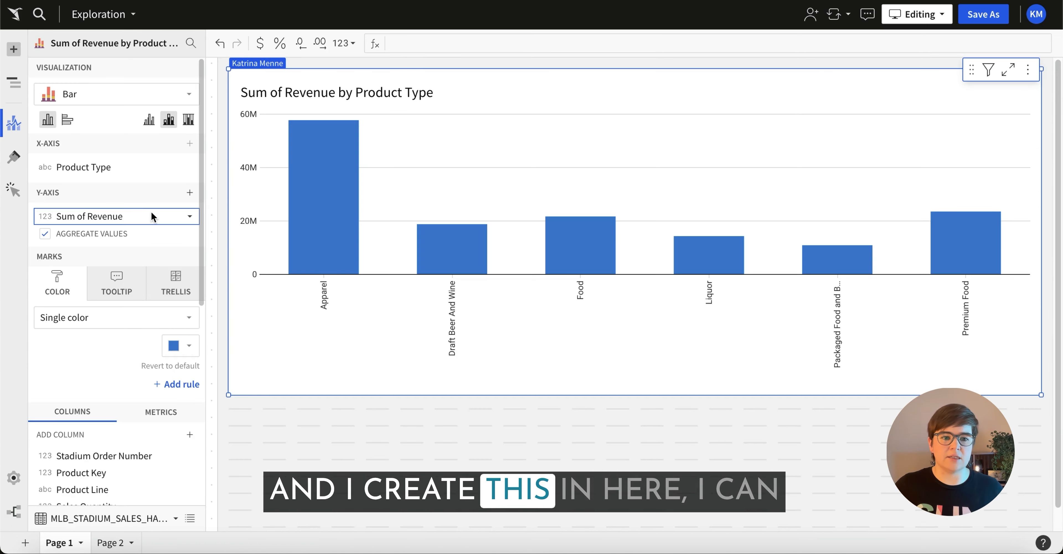
left_click(189, 434)
left_click(238, 459)
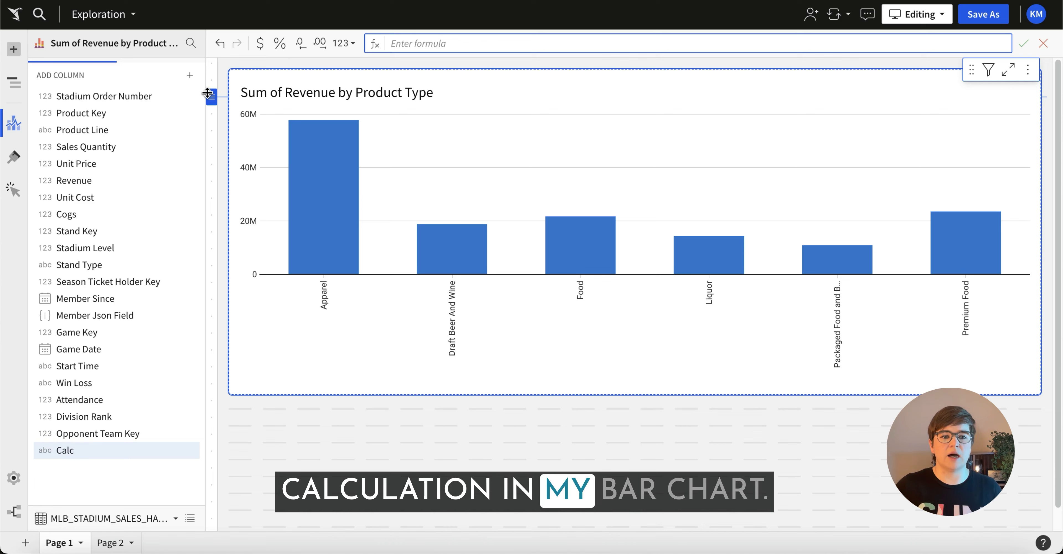
type("Rank(")
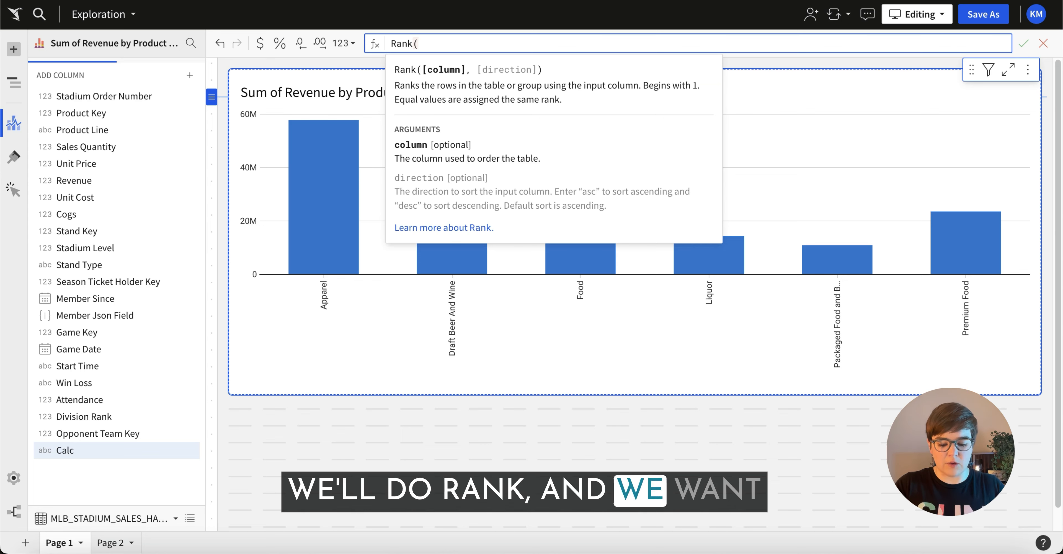
type("sum(rev")
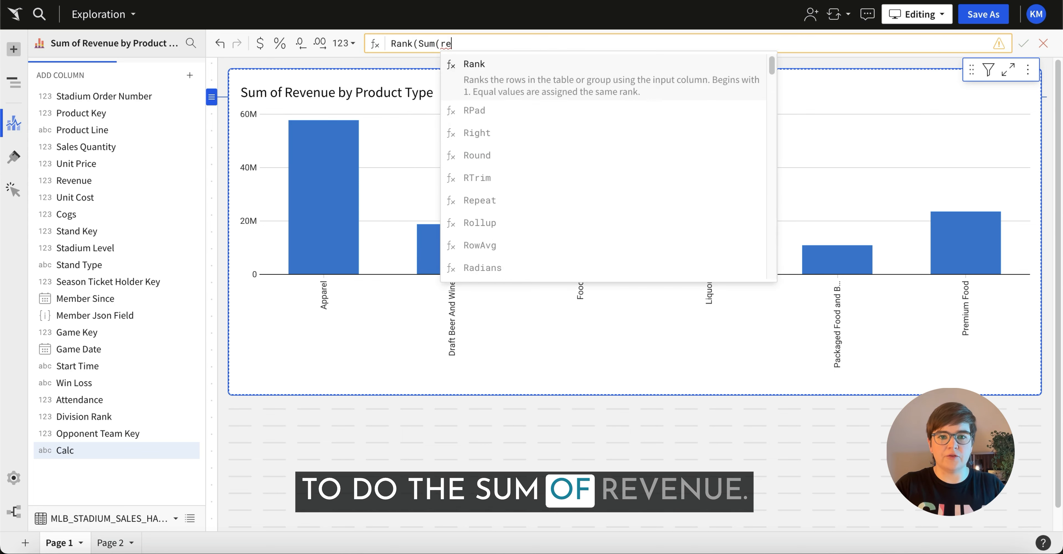
type("e")
key("Down")
key("Return")
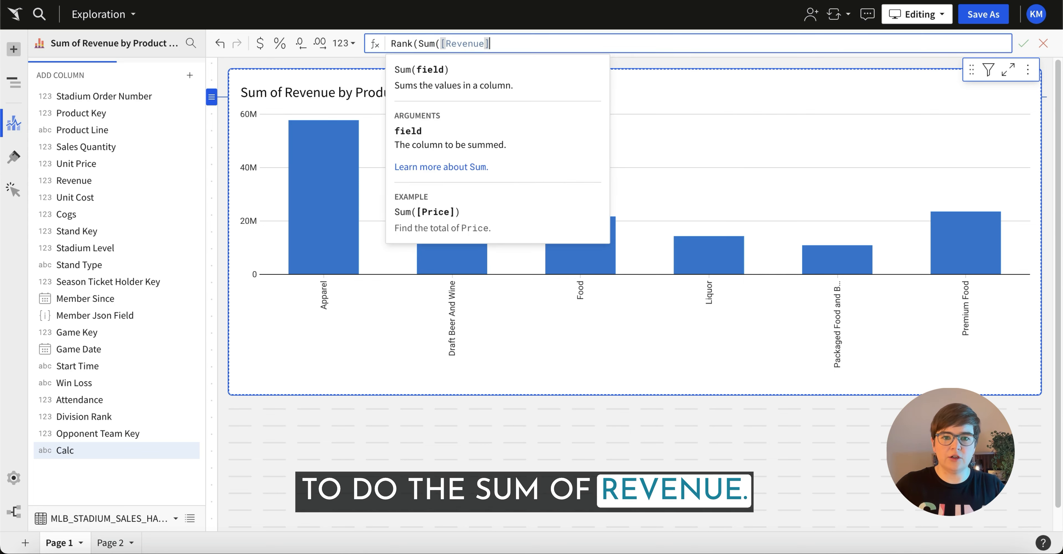
type(", \"desc\")")
key("Return")
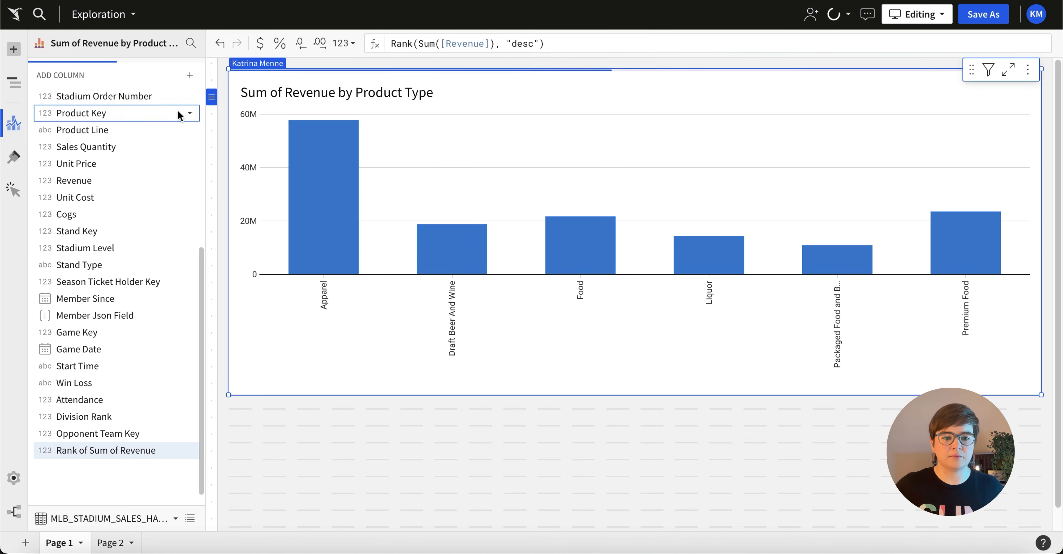
Step: Color the stadium sales bar chart by Rank of Sum of Revenue and examine its underlying data in the maximized view
left_click_drag(119, 451, 99, 327)
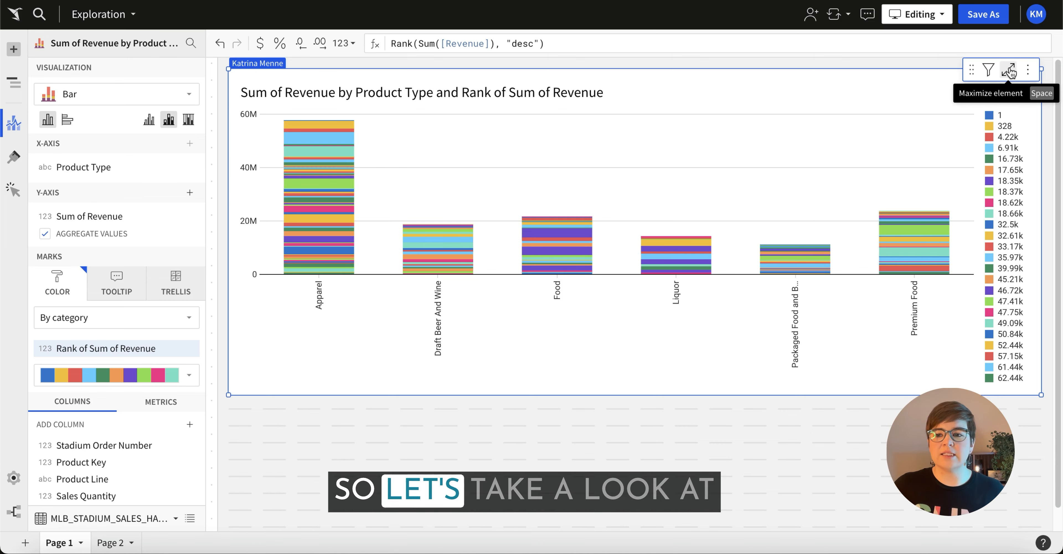
left_click(1010, 71)
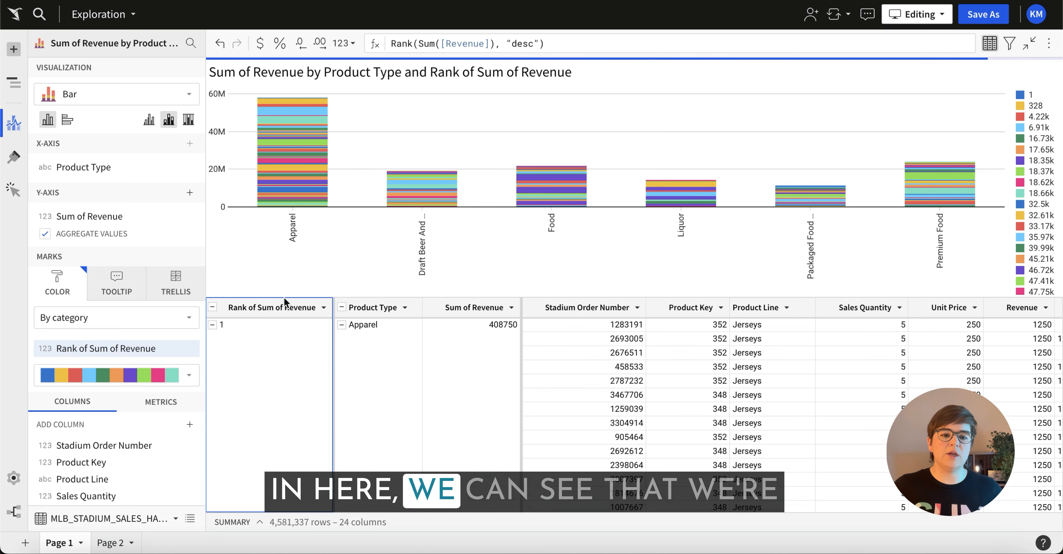
left_click(388, 338)
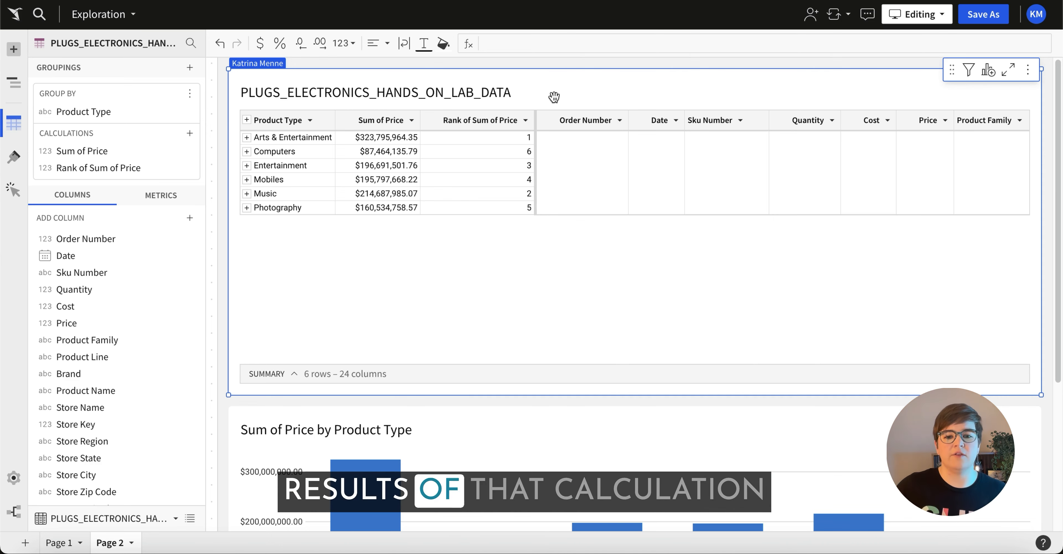
Step: Color the Page 2 child bar chart by the parent table's Rank of Sum of Price column and inspect the ranks on its bars
left_click(501, 419)
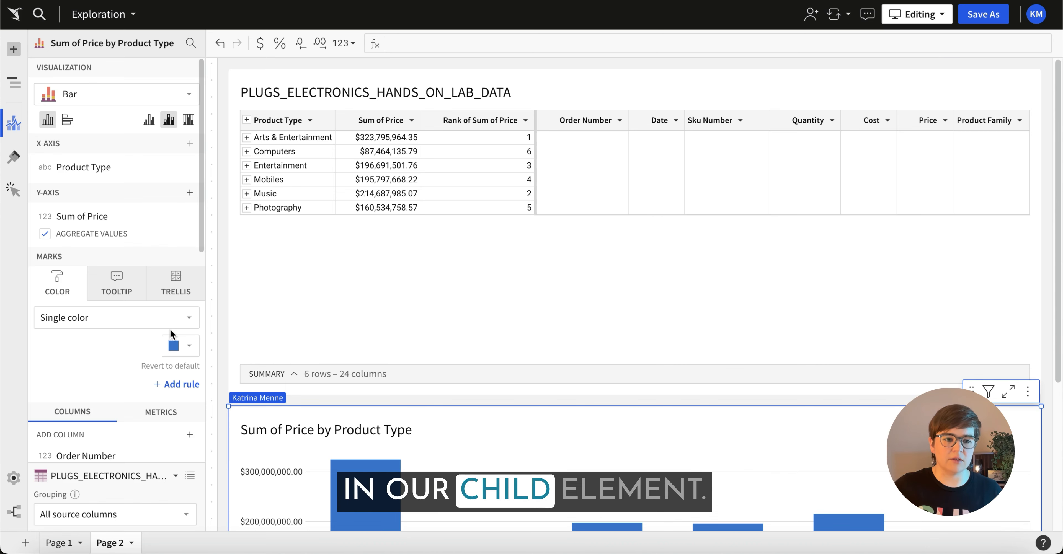
scroll(132, 434, "down", 10)
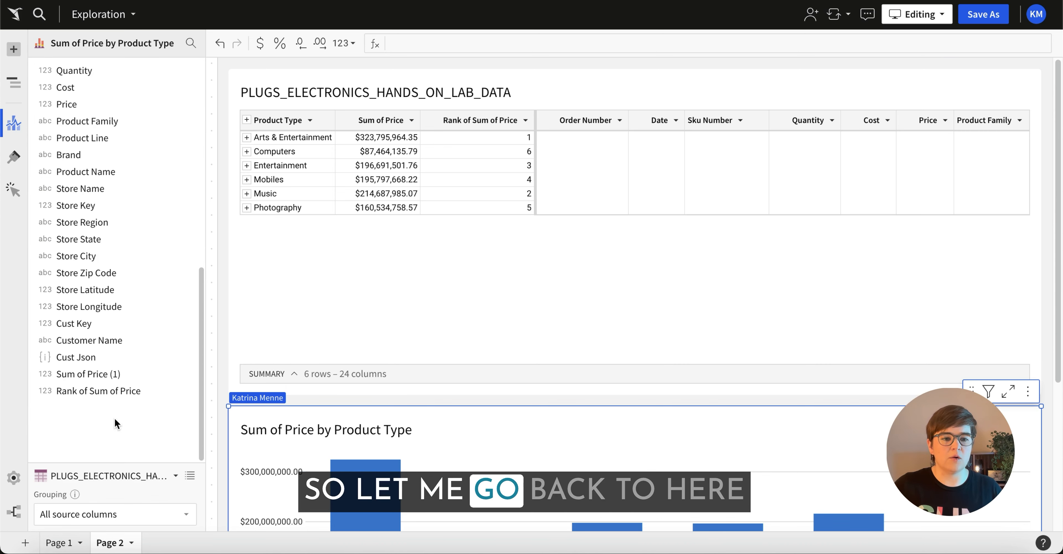
left_click_drag(90, 399, 87, 336)
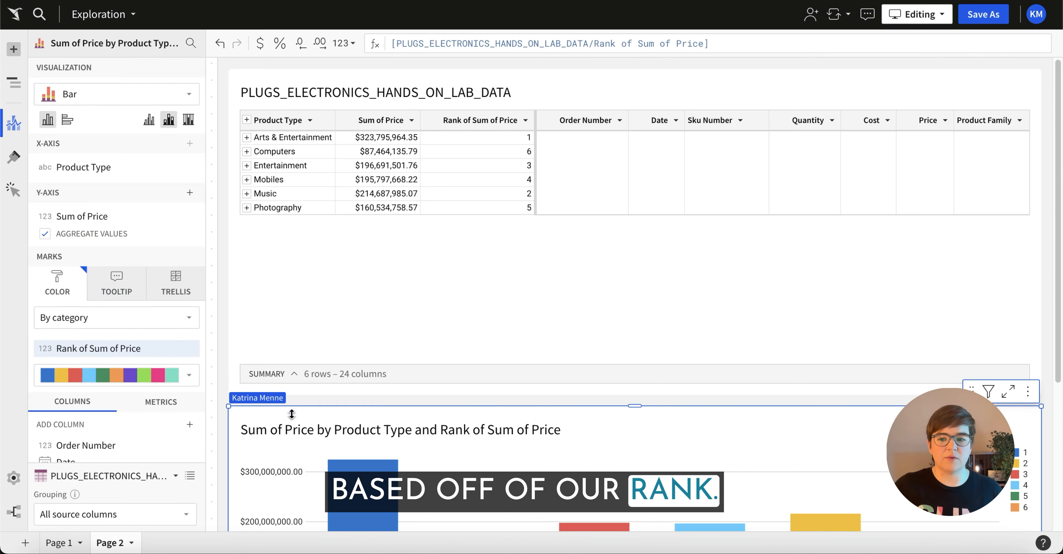
scroll(288, 412, "down", 2)
scroll(276, 412, "down", 2)
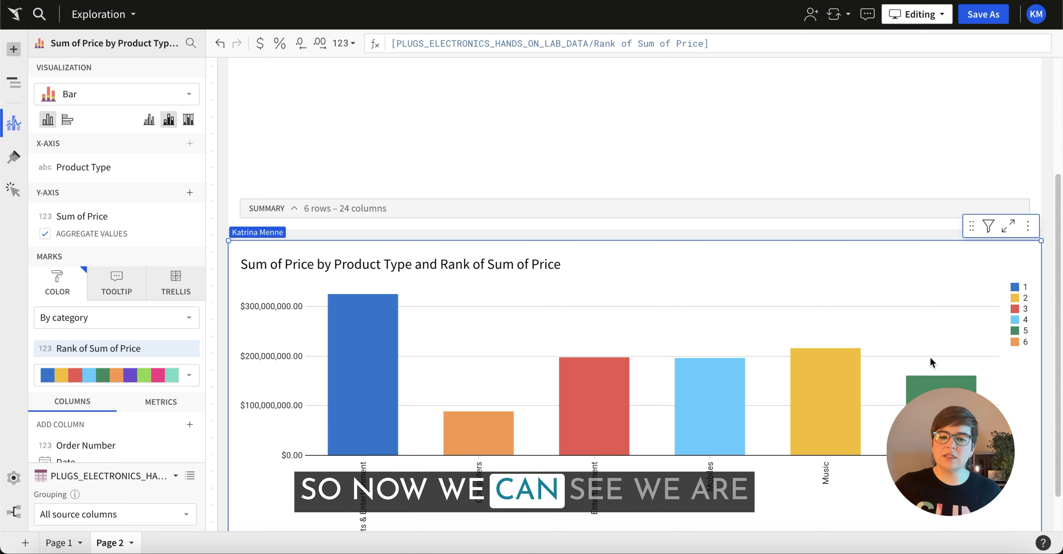
mouse_move(361, 404)
mouse_move(576, 433)
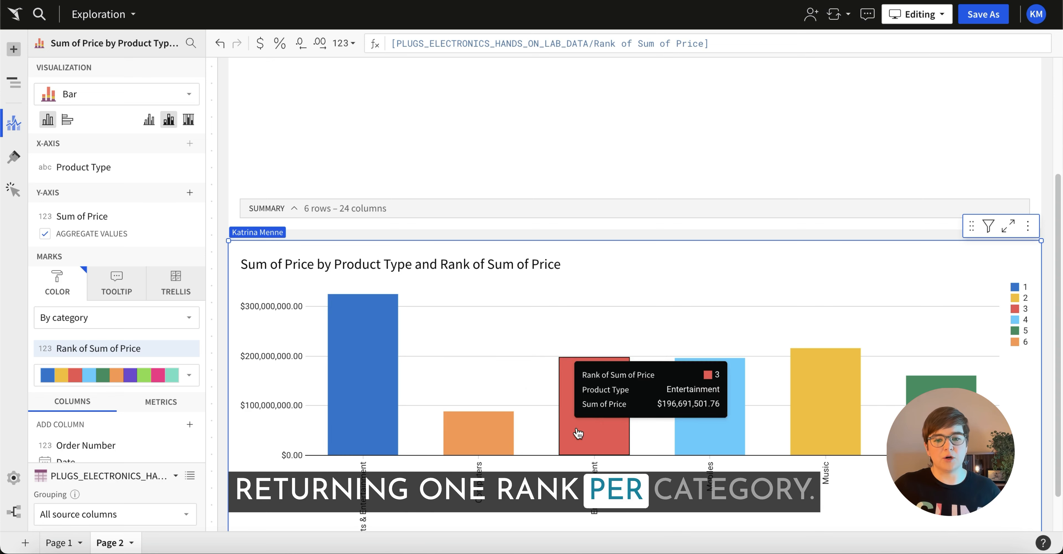
scroll(289, 477, "up", 5)
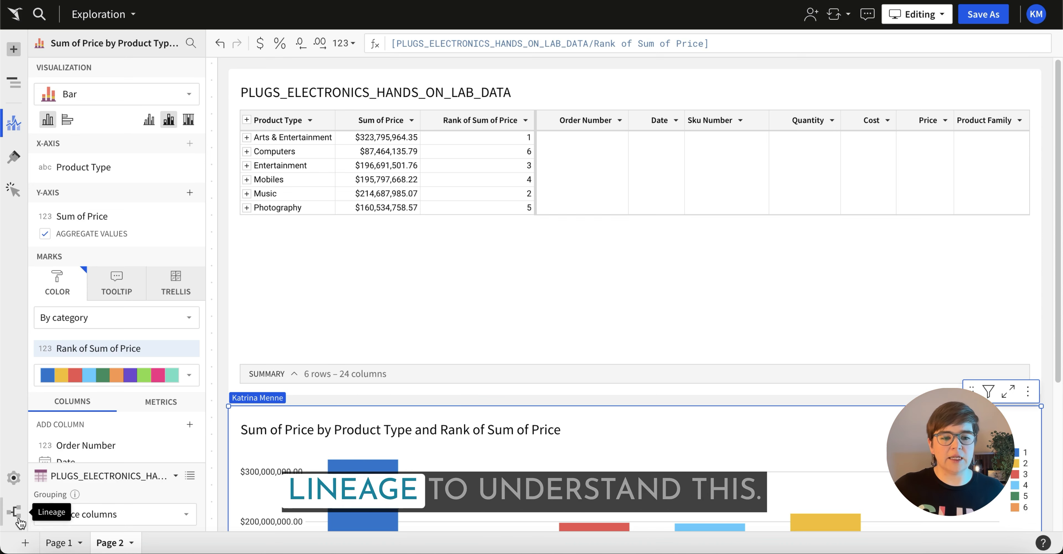
Step: Open the PLUGS_ELECTRONICS_HANDS_ON_LAB_DATA table on Page 2 from the workbook lineage and locate its Schedule materialization option
left_click(13, 511)
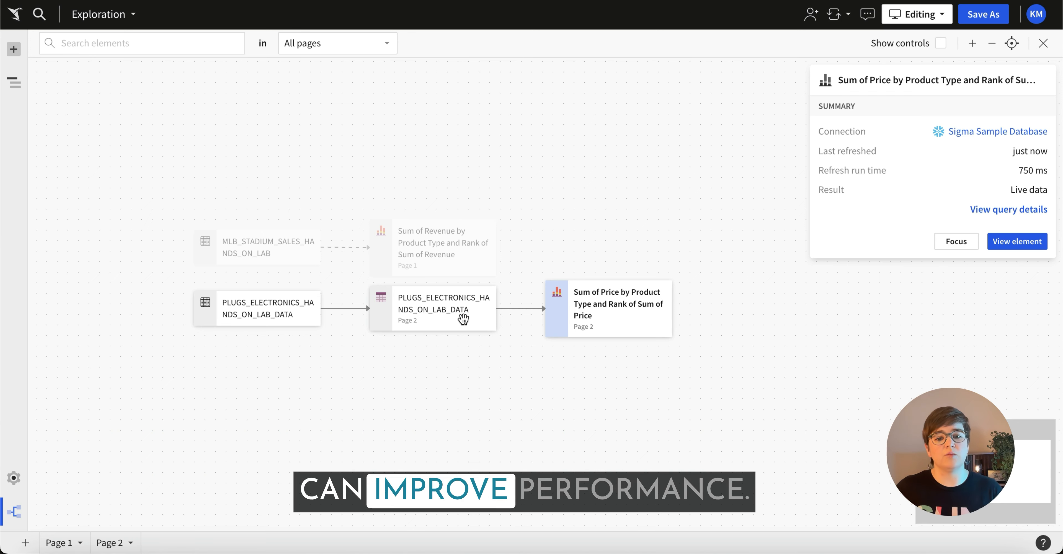
left_click(463, 318)
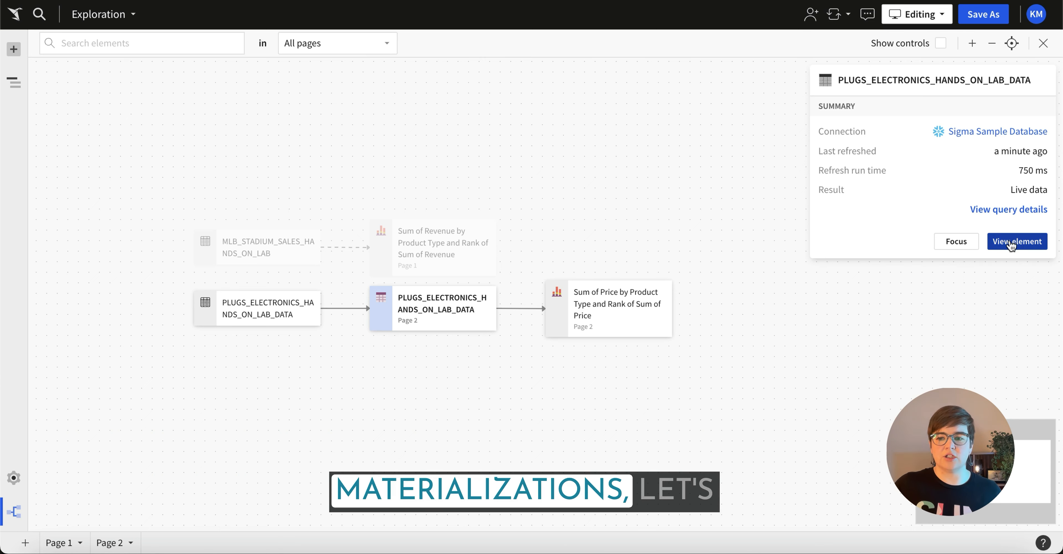
left_click(1011, 243)
left_click(1029, 69)
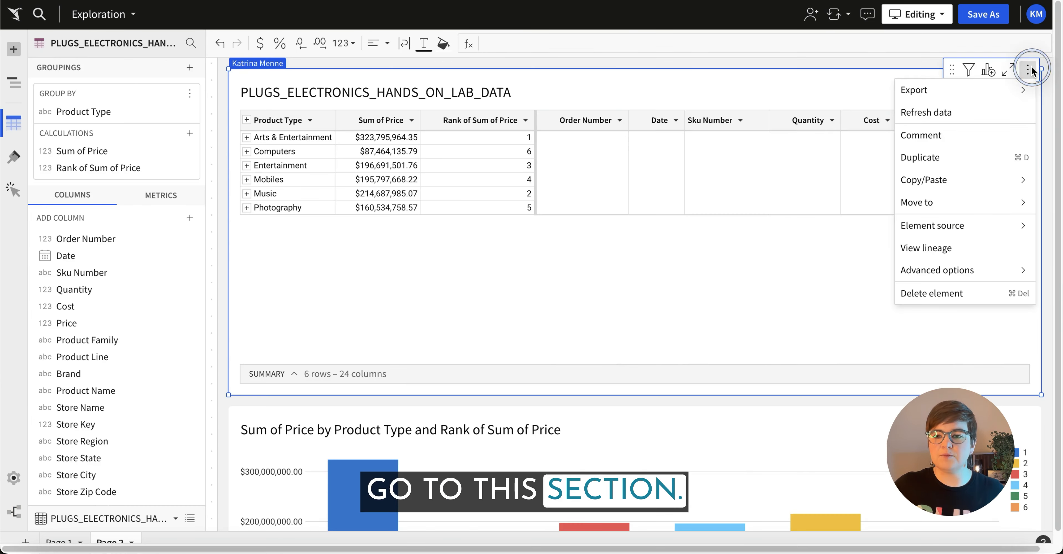
mouse_move(882, 276)
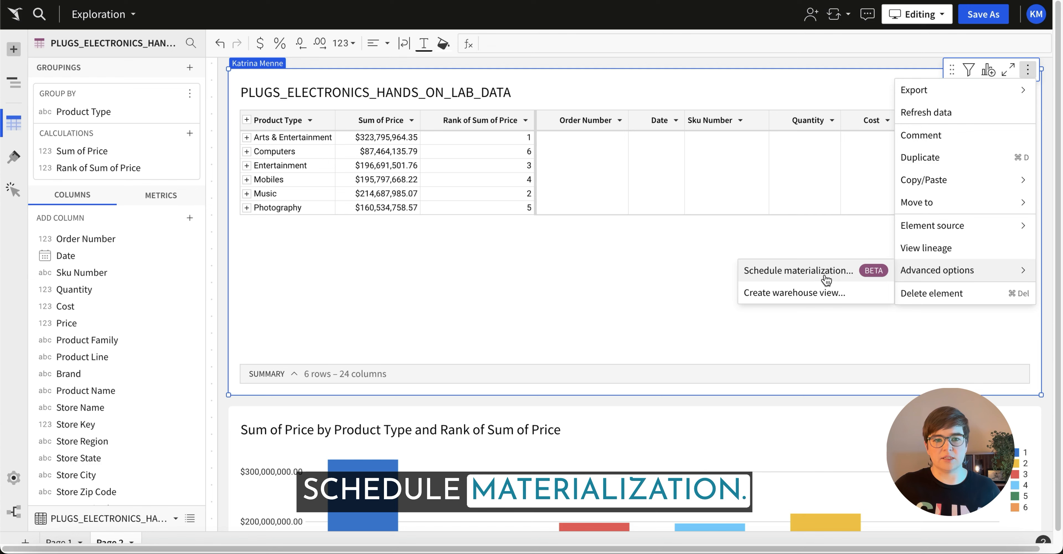
Step: Go from the lineage to the Page 1 Sum of Revenue chart and add a table element sourced from MLB_STADIUM_SALES_HANDS_ON_LAB
left_click(14, 513)
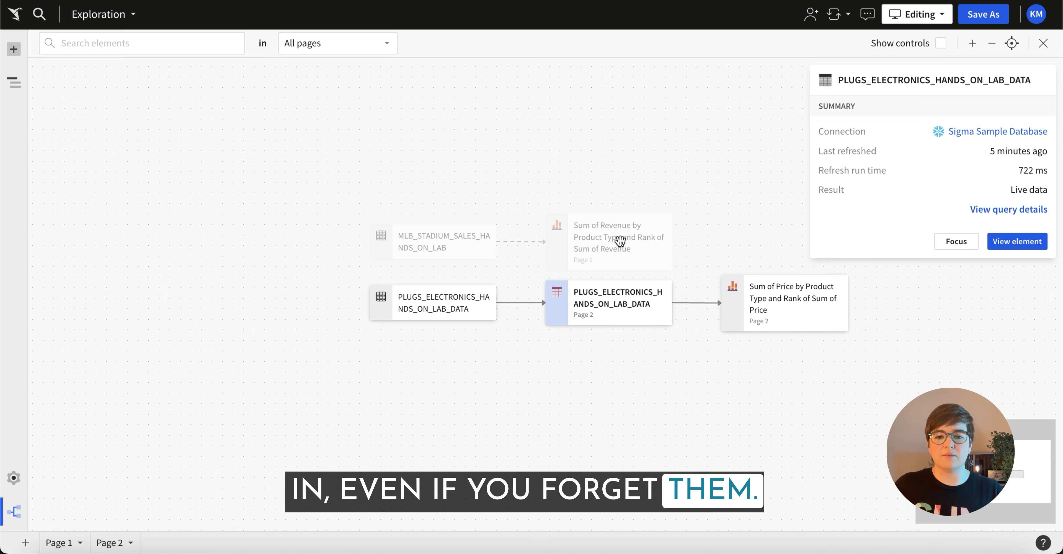
left_click(564, 241)
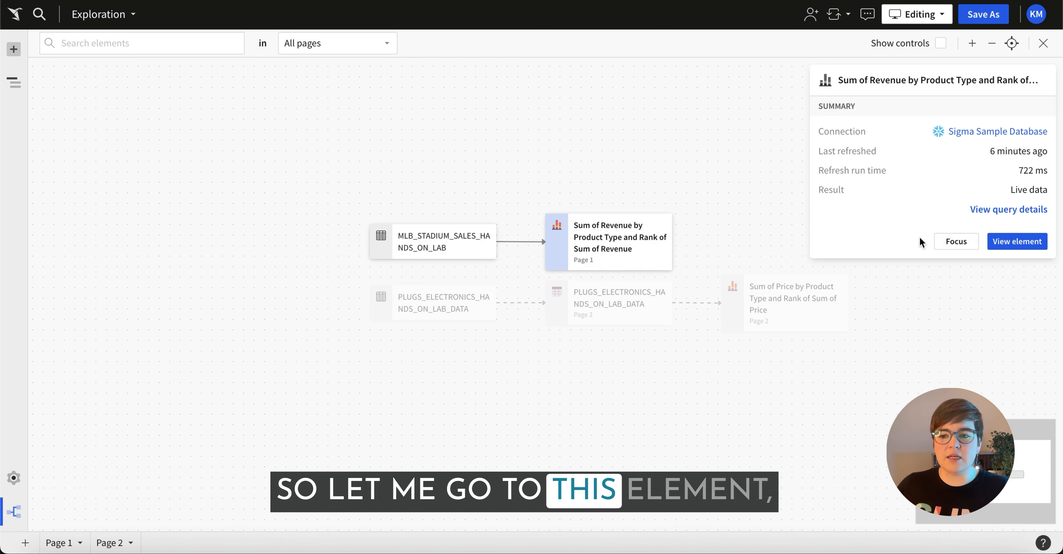
left_click(1010, 241)
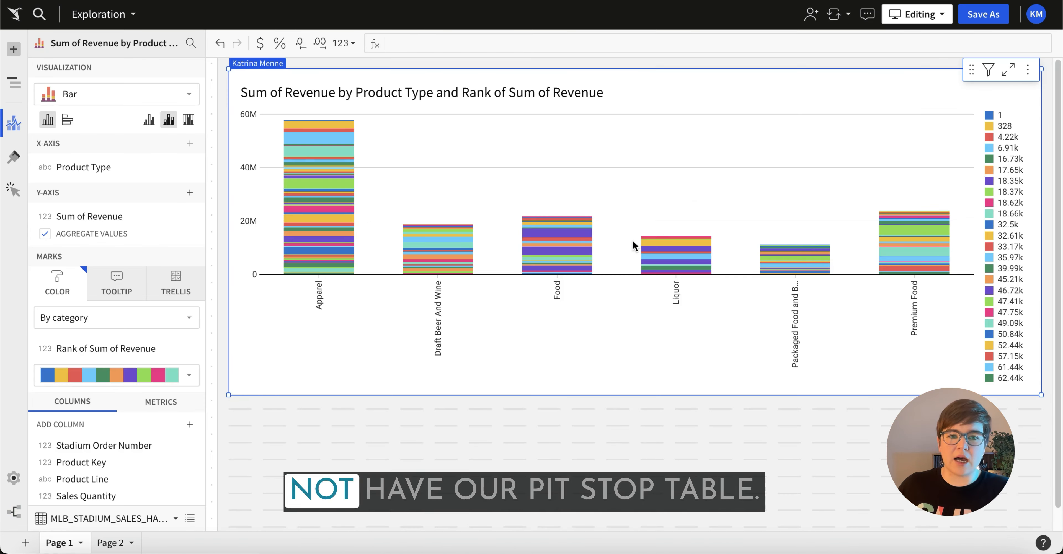
left_click(16, 50)
left_click(142, 97)
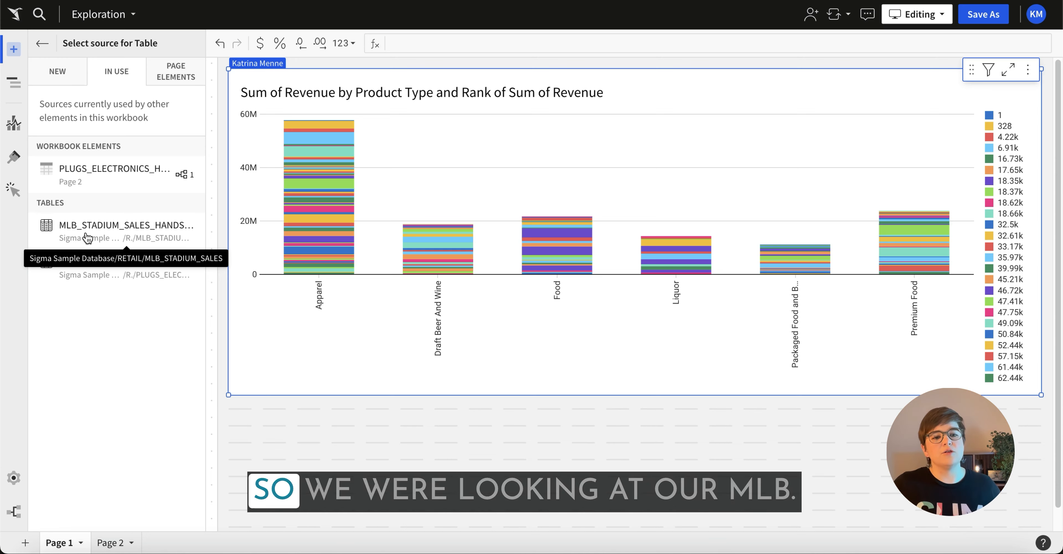
left_click(87, 236)
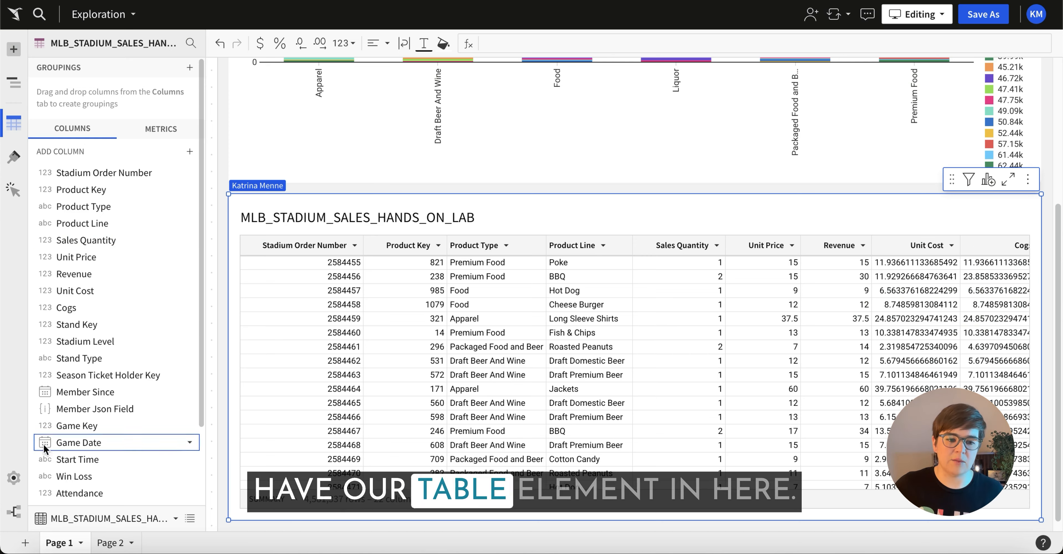
Step: Examine the lineage of the stadium sales source, table and bar chart, and try moving the chart's node onto the table's node
left_click(14, 512)
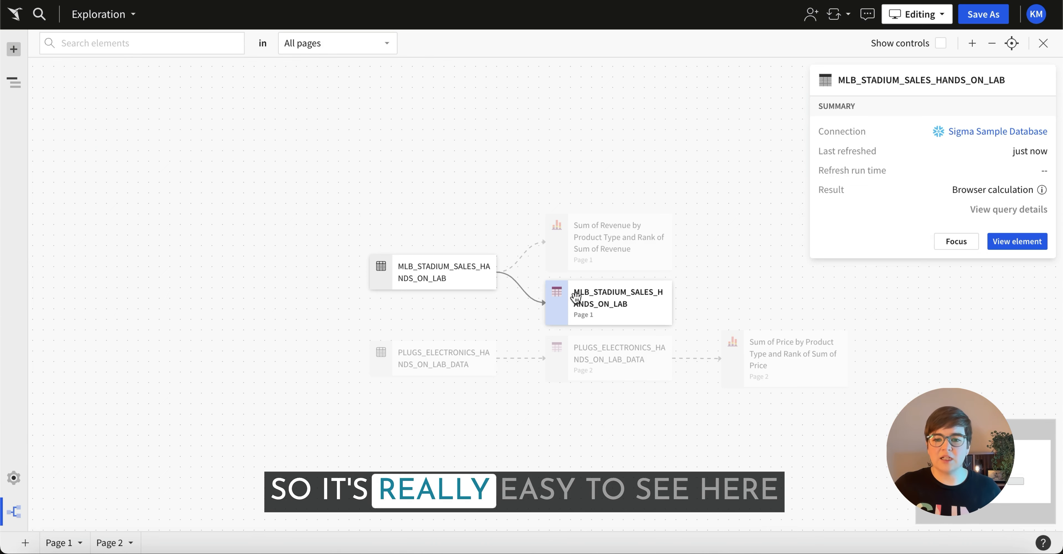
left_click(450, 277)
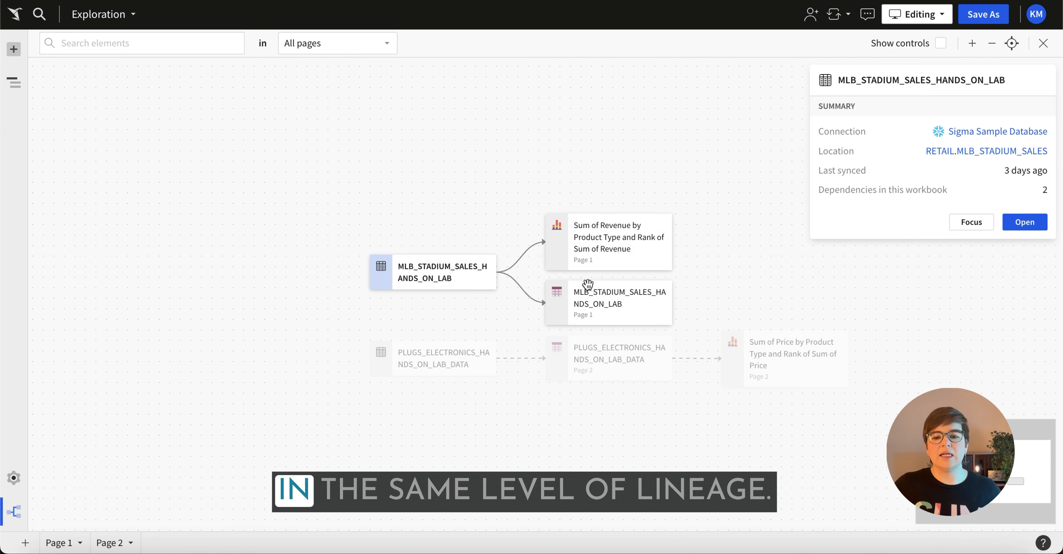
left_click(593, 307)
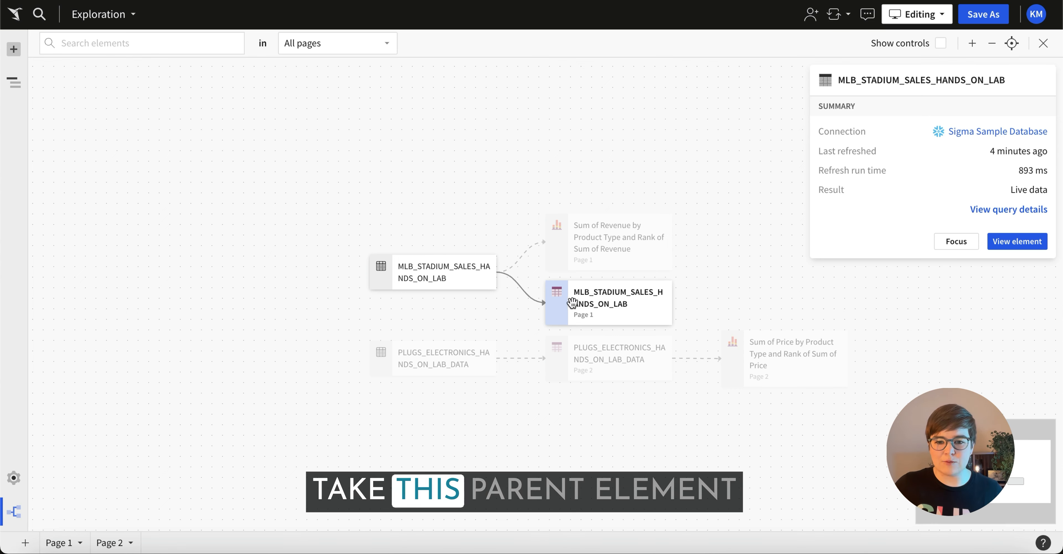
left_click(603, 241)
left_click_drag(598, 238, 586, 305)
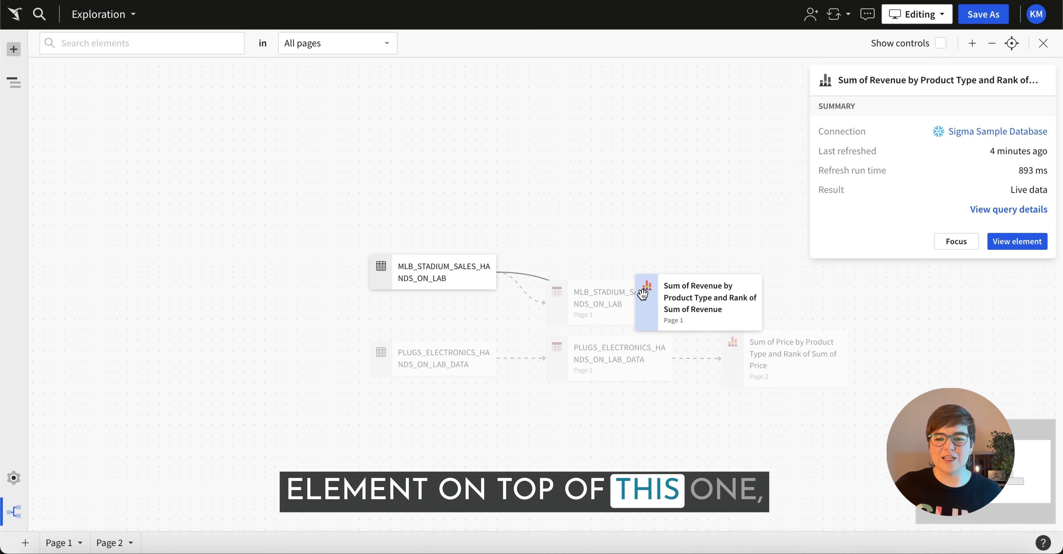
left_click_drag(695, 320, 635, 263)
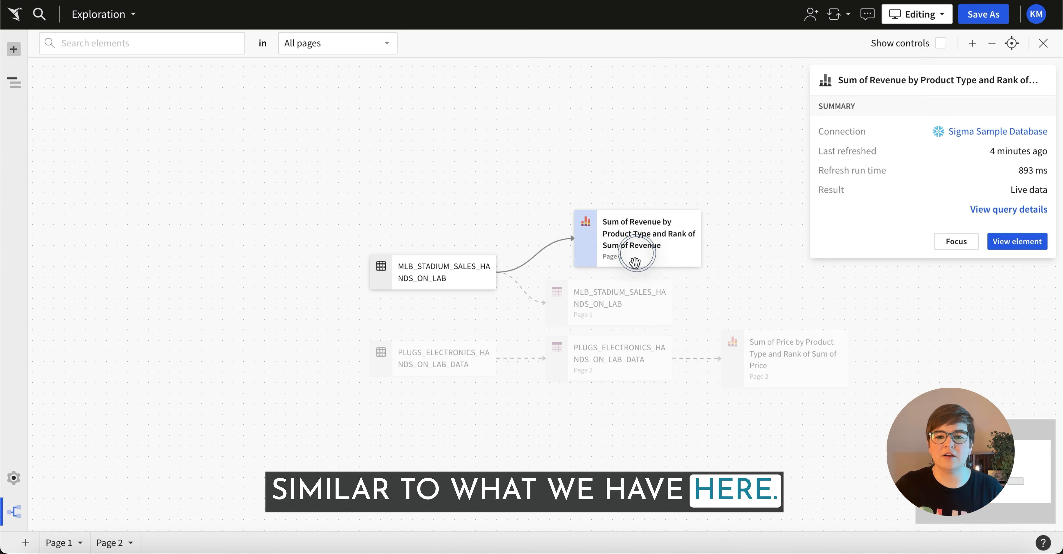
Step: Change the Sum of Revenue bar chart's source to the Page 1 MLB_STADIUM_SALES_HANDS_ON_LAB table element and check its lineage
left_click(1003, 244)
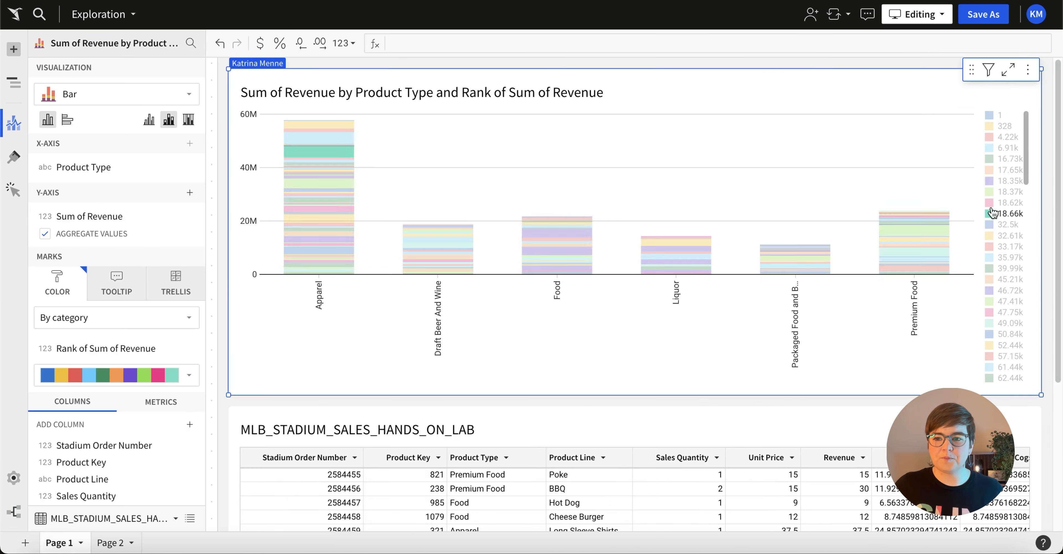
left_click(1029, 71)
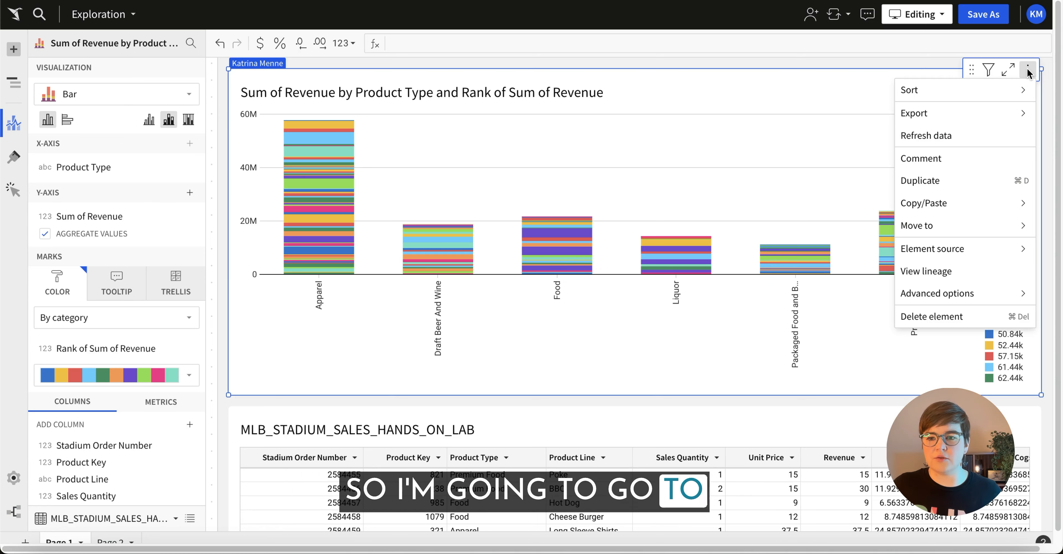
mouse_move(959, 256)
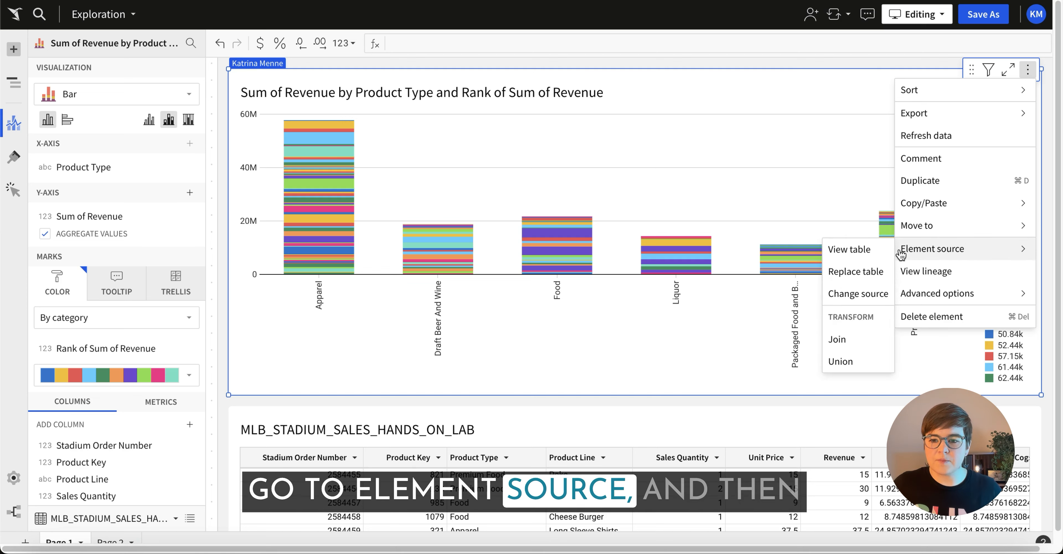
left_click(855, 294)
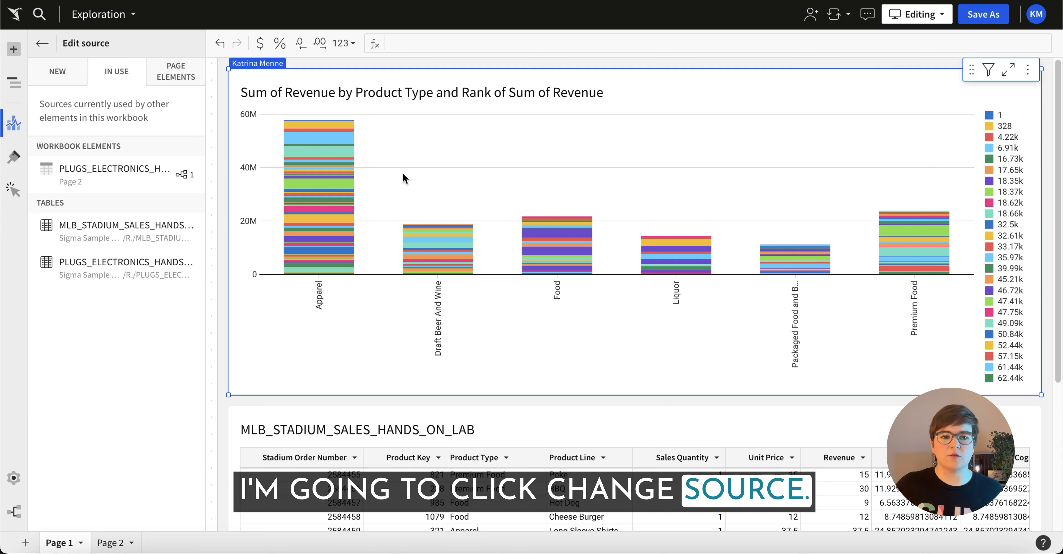
left_click(165, 77)
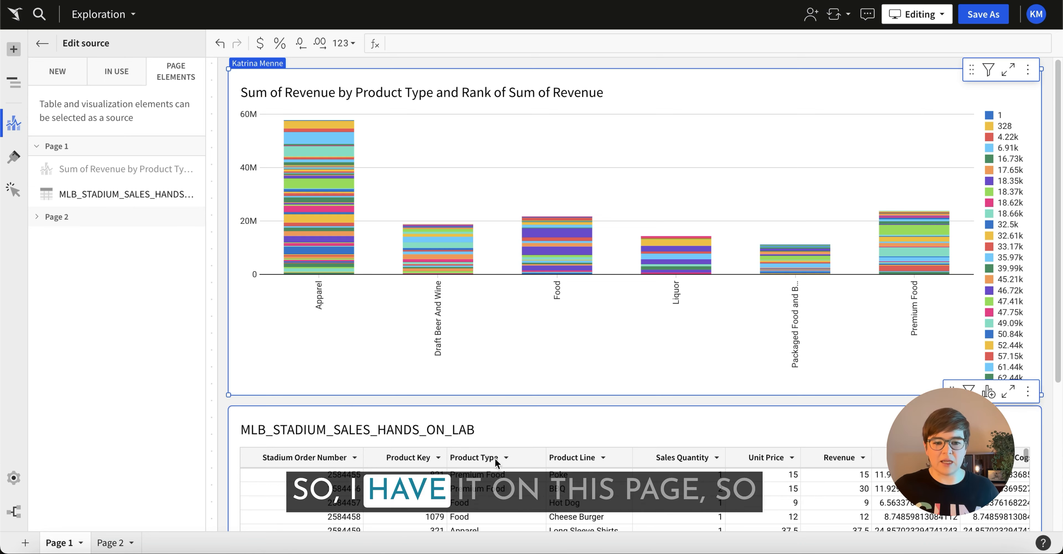
left_click(88, 193)
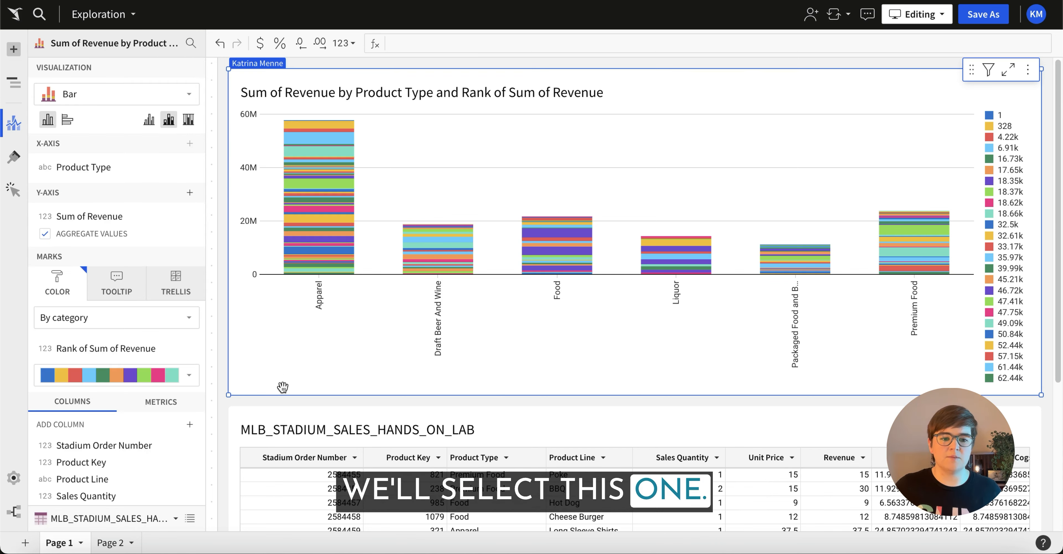
left_click(13, 512)
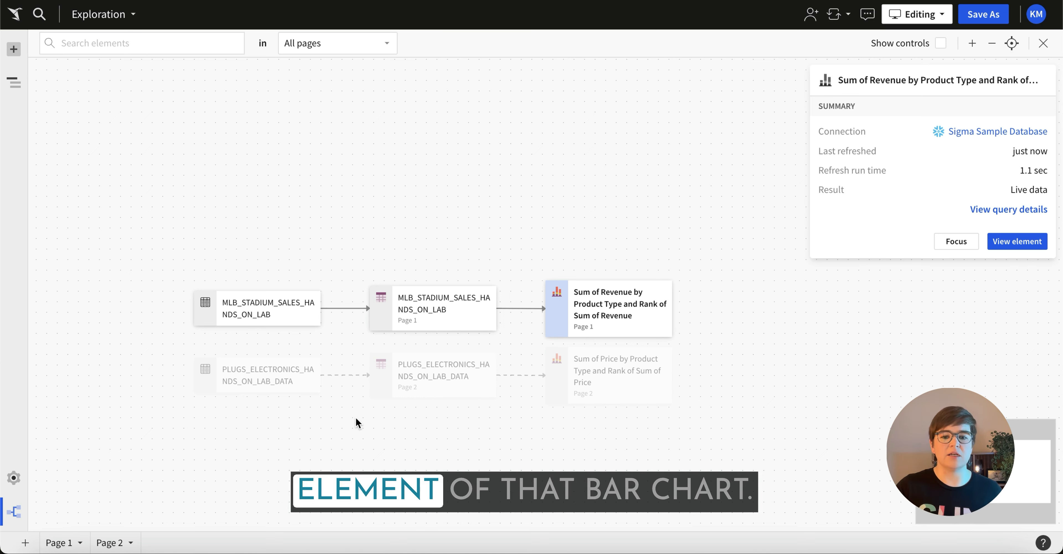
Step: Open the Page 1 stadium sales table from the lineage, keep only Poke in Product Line, and inspect the child bar chart
left_click(417, 300)
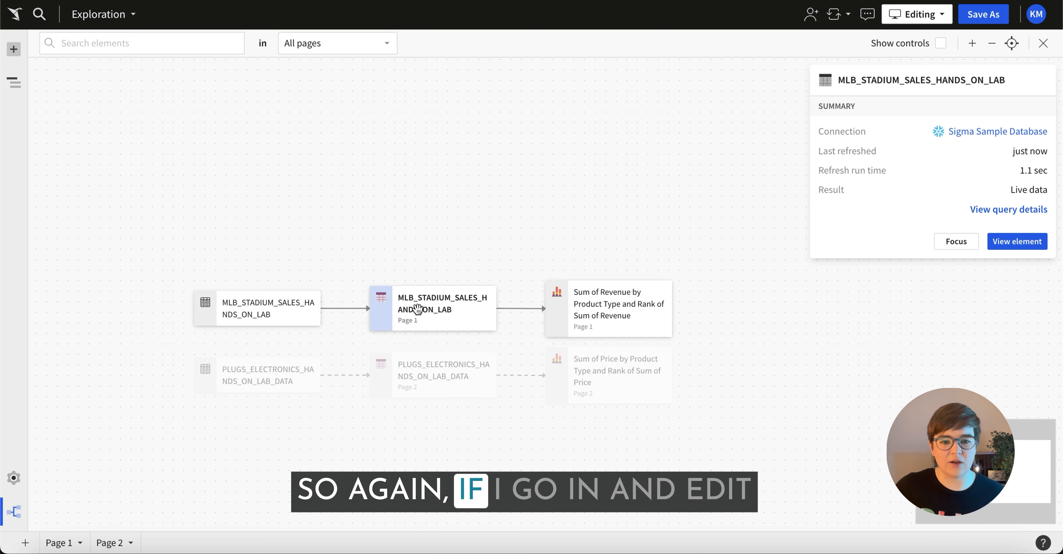
left_click(1000, 244)
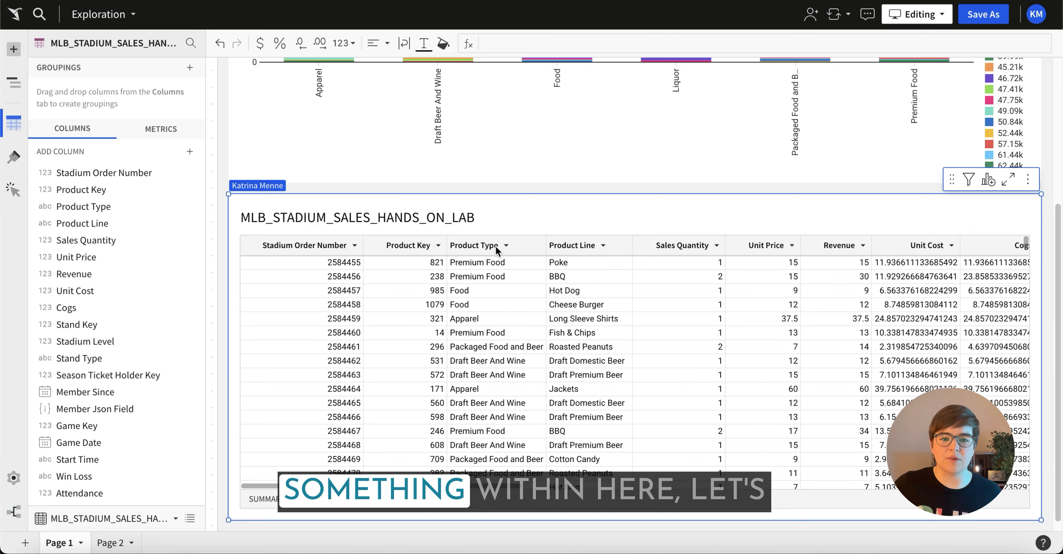
right_click(571, 266)
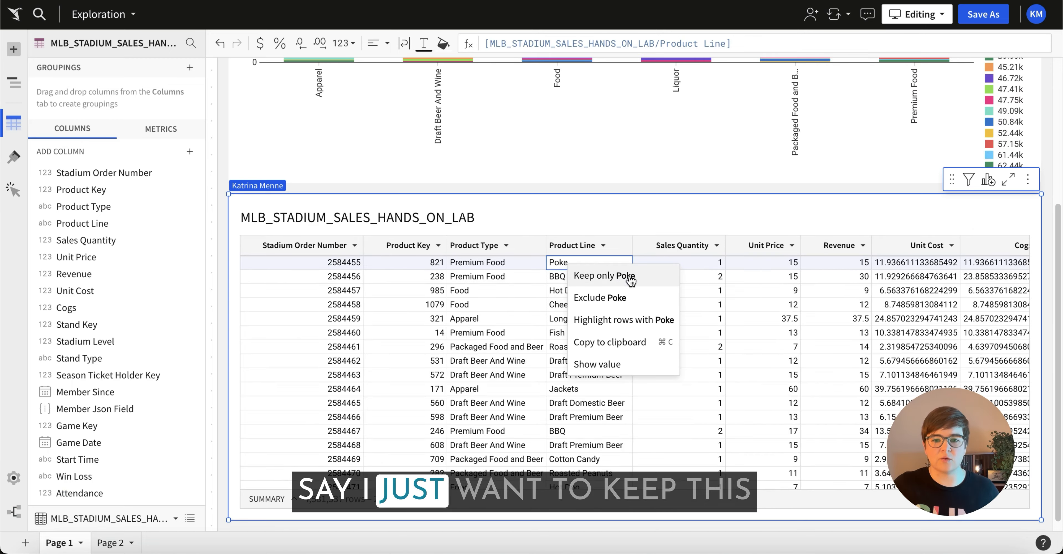
left_click(618, 275)
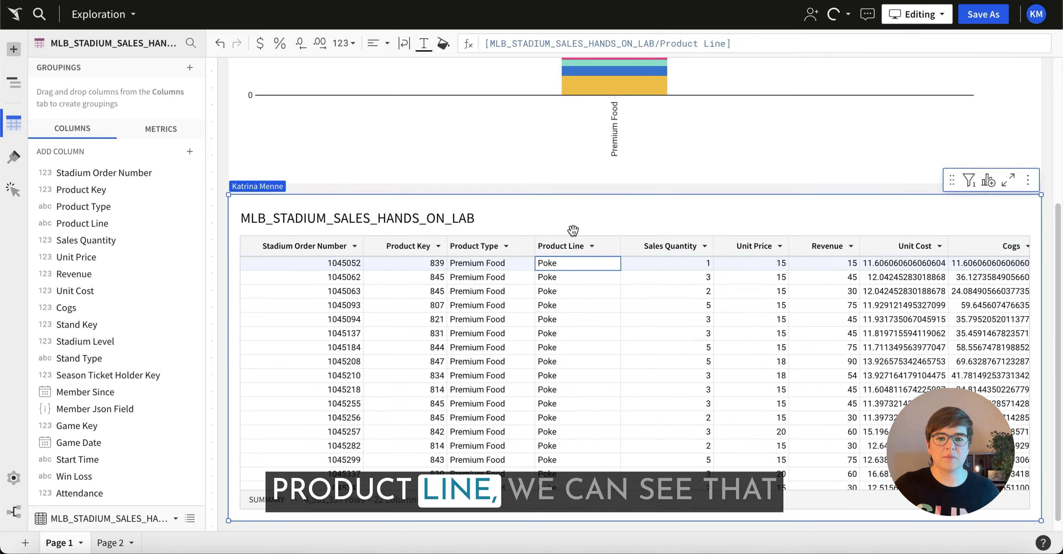
scroll(696, 366, "up", 5)
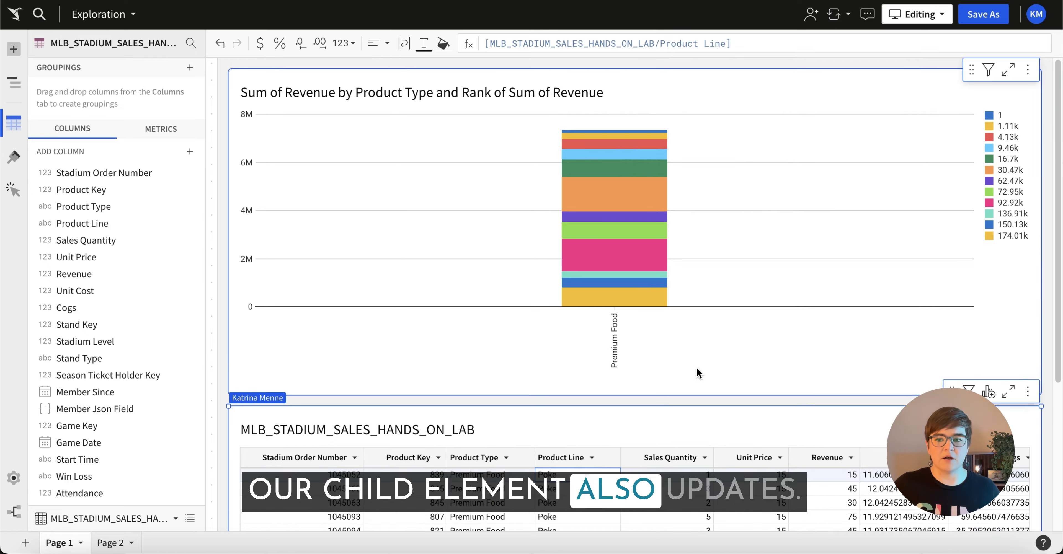